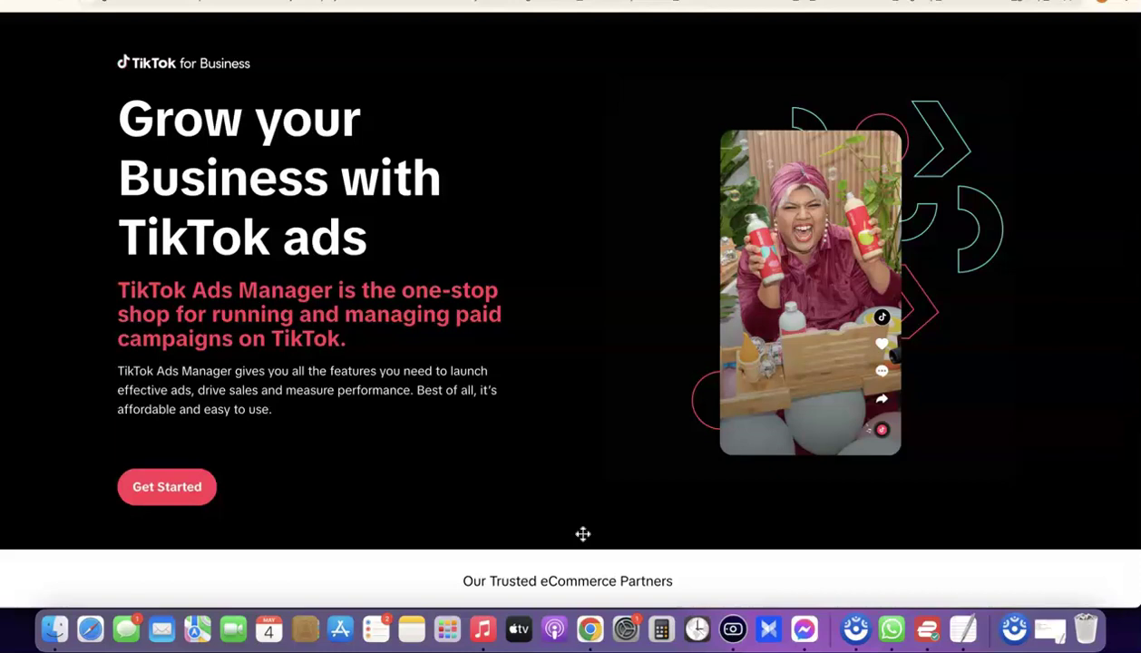
Step: Check that the VPN is connected, then begin the TikTok for Business sign-up
{"action": "left_click", "coordinate": [168, 525]}
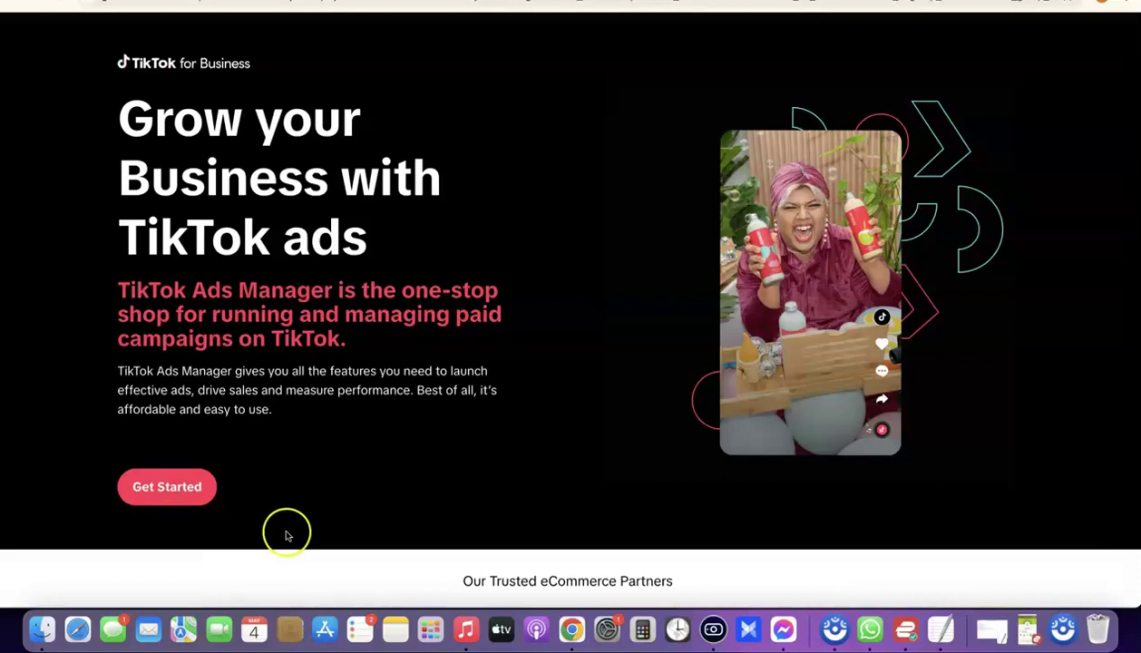
{"action": "left_click", "coordinate": [905, 628]}
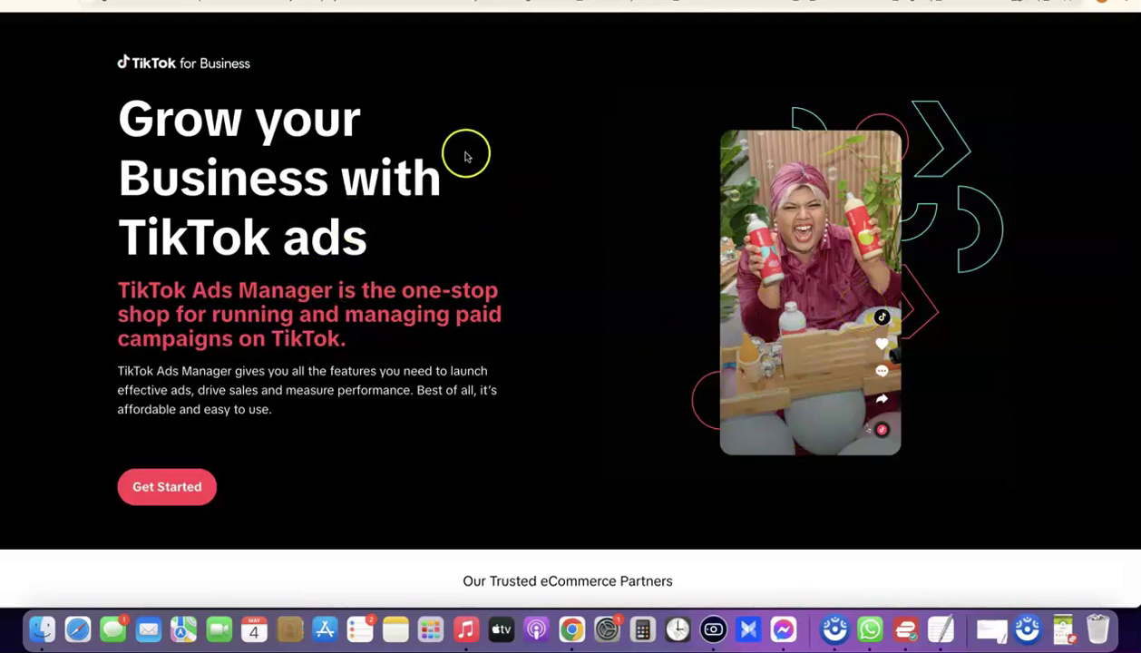
{"action": "scroll", "coordinate": [326, 118], "scroll_direction": "down", "scroll_amount": 2}
{"action": "scroll", "coordinate": [299, 236], "scroll_direction": "up", "scroll_amount": 3}
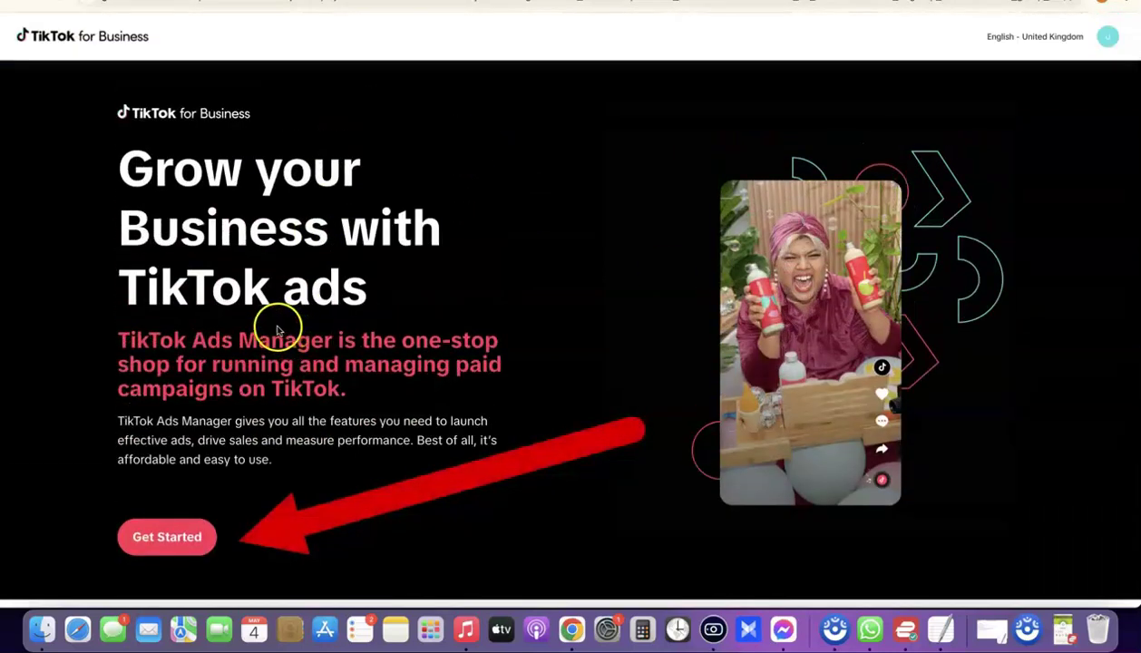
{"action": "left_click", "coordinate": [181, 539]}
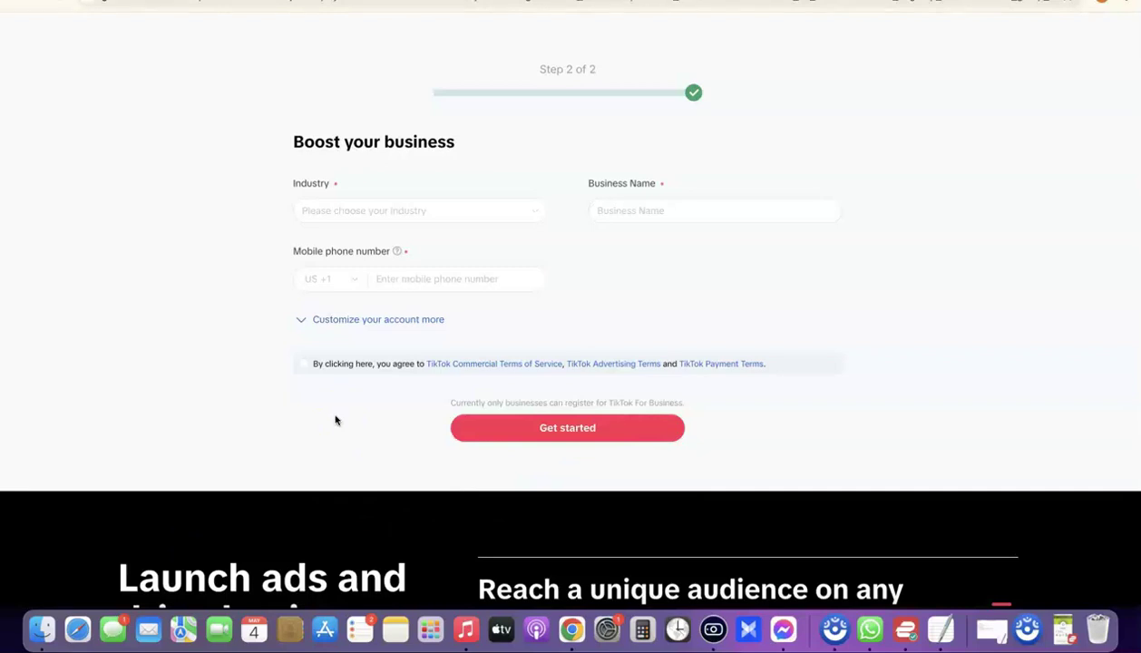
Step: Set industry to E-commerce > Health & Personal Care and business name to 'Dropshipping Hustle'
{"action": "left_click", "coordinate": [479, 210]}
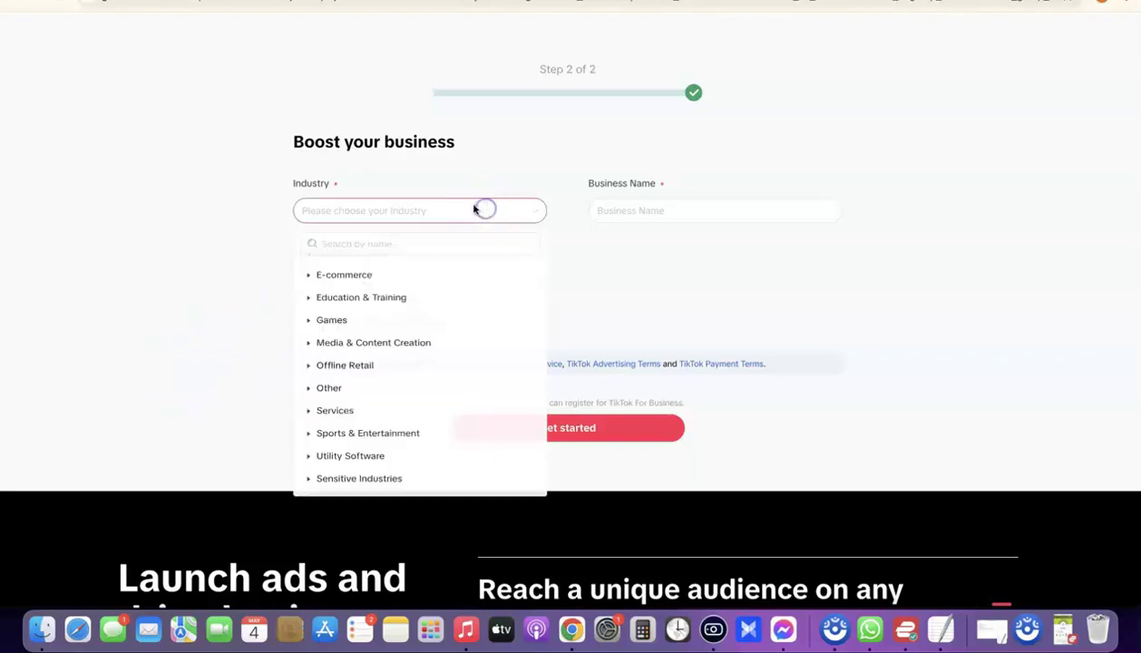
{"action": "left_click", "coordinate": [354, 283]}
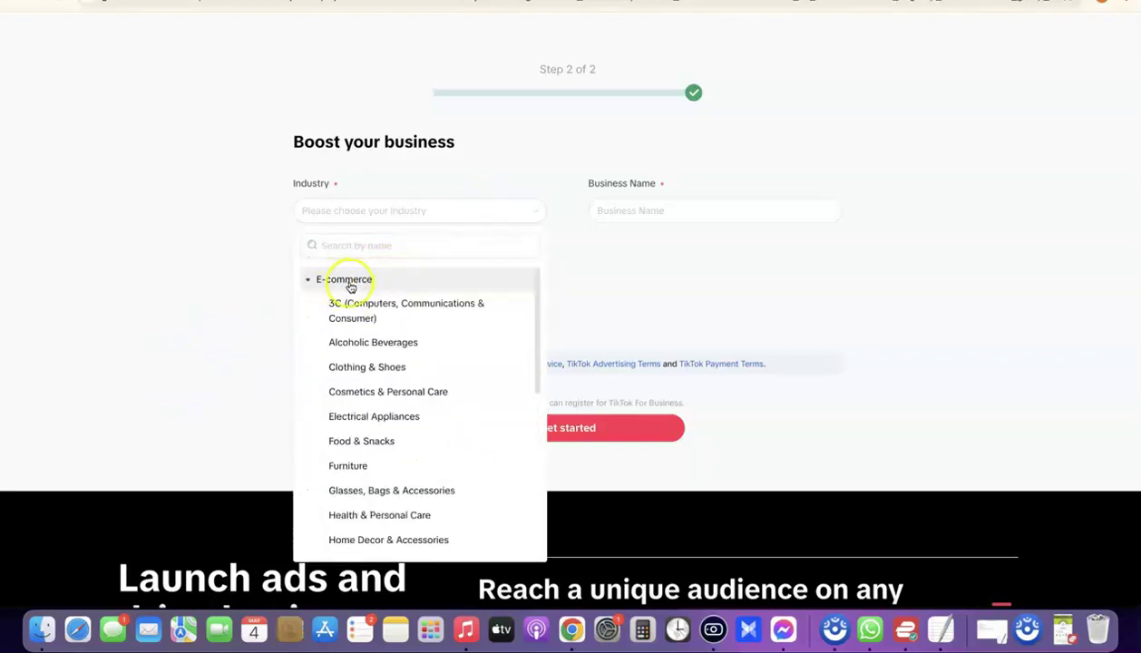
{"action": "scroll", "coordinate": [399, 408], "scroll_direction": "down", "scroll_amount": 1}
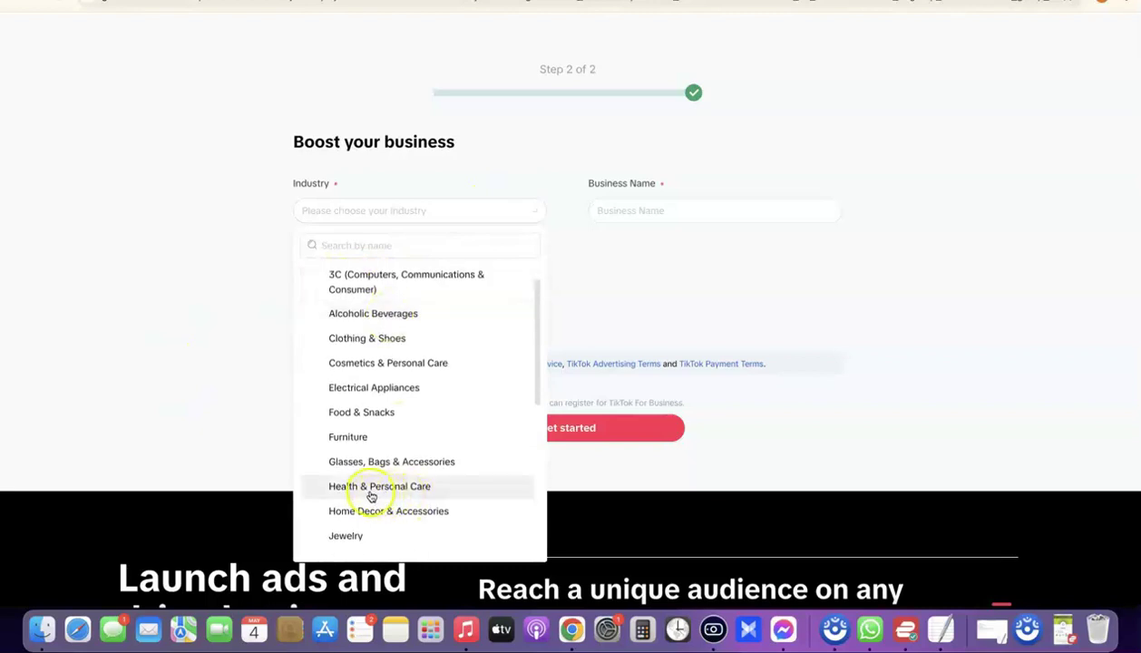
{"action": "left_click", "coordinate": [378, 490]}
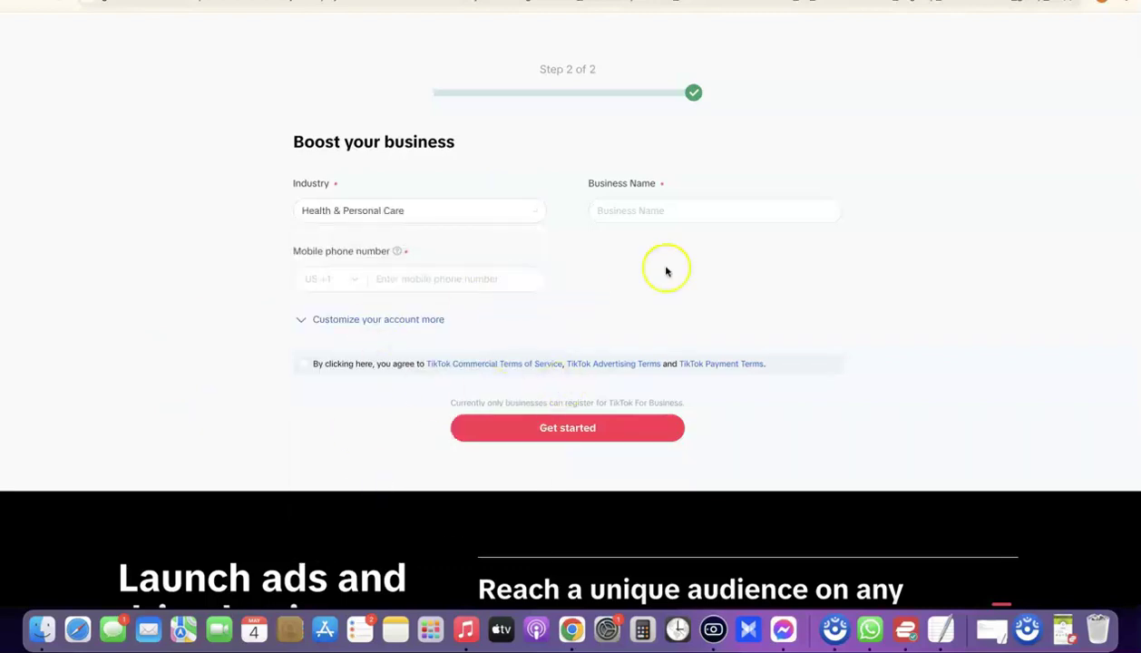
{"action": "left_click", "coordinate": [693, 212]}
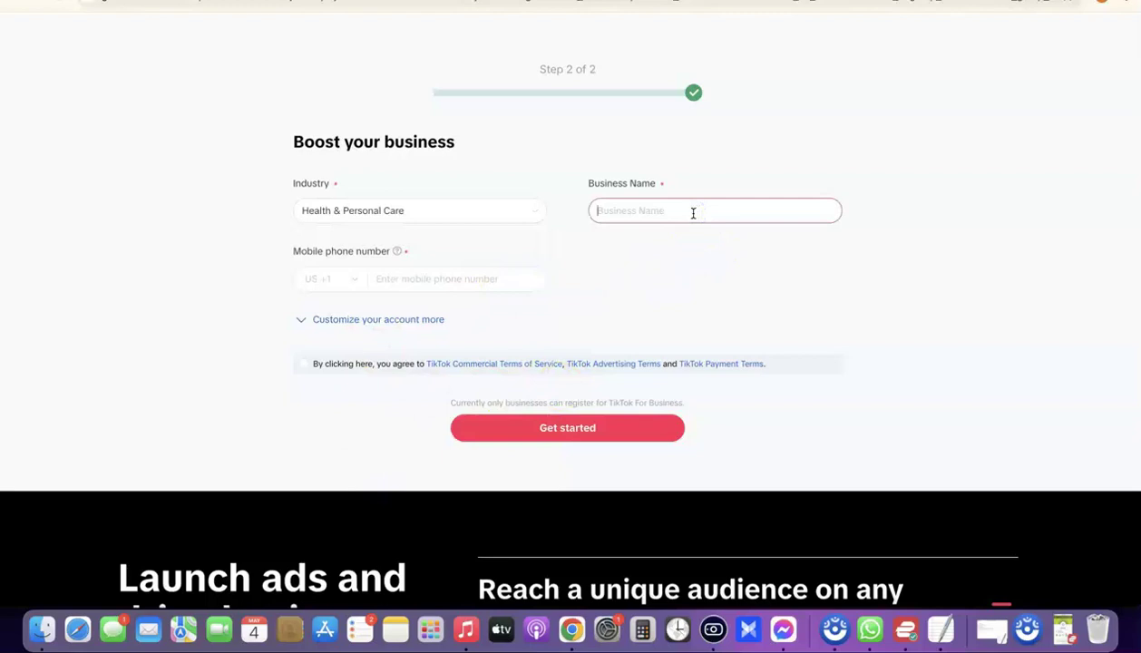
{"action": "type", "text": "DR"}
{"action": "type", "text": "ropshipping Hustle"}
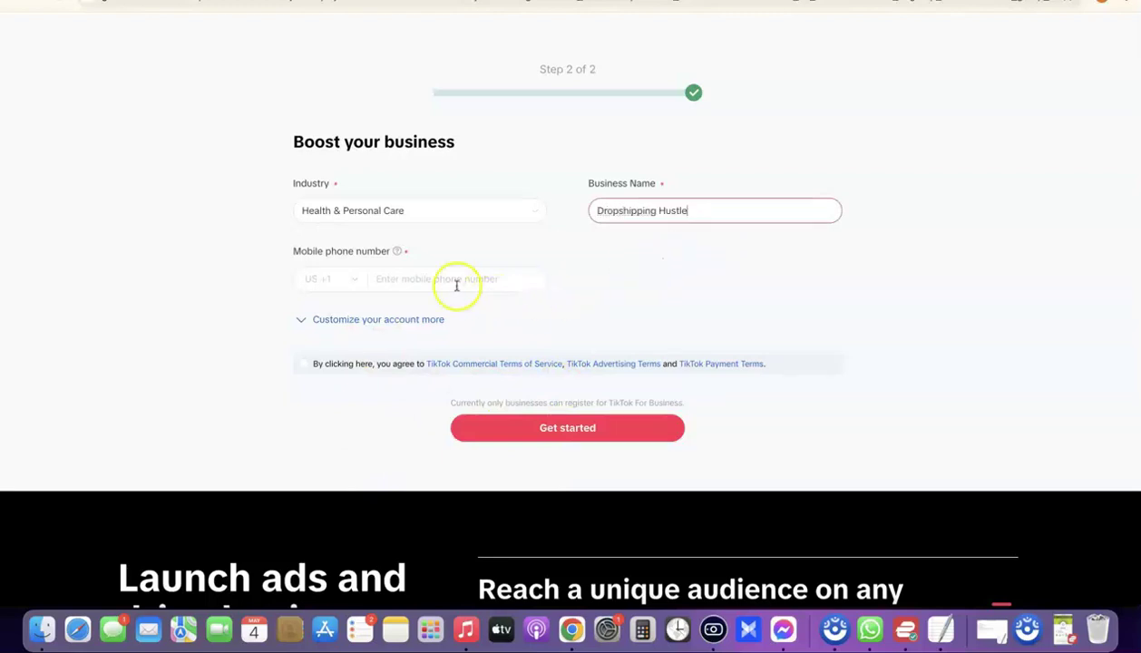
Step: Copy the phone number from the TextEdit notes into the mobile number field
{"action": "left_click", "coordinate": [435, 279]}
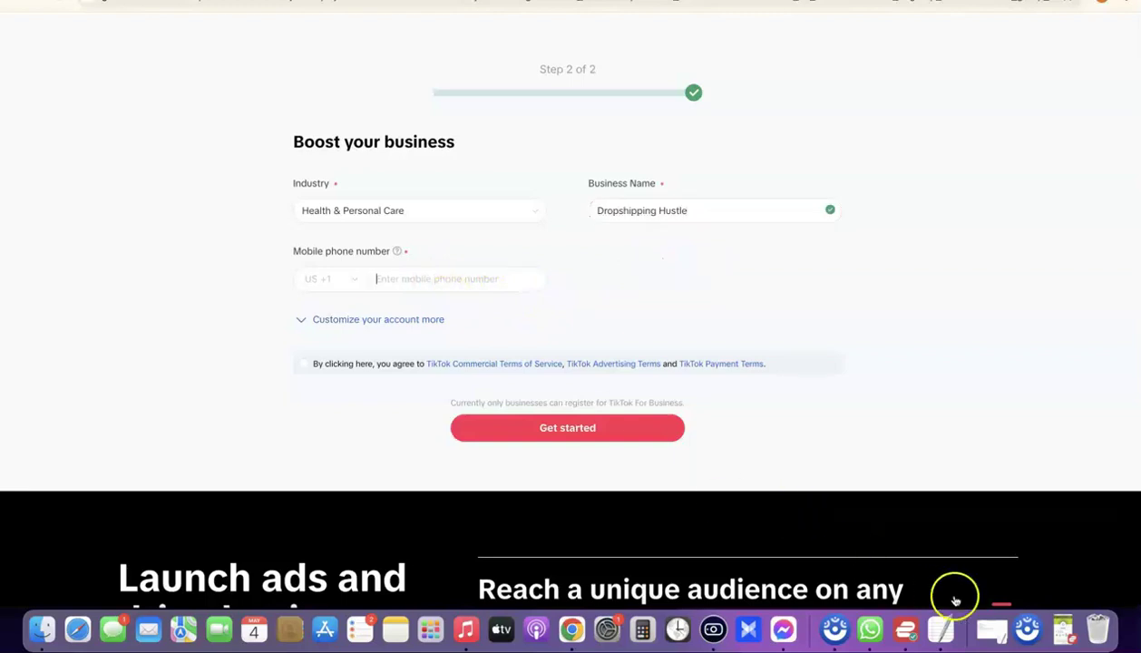
{"action": "left_click", "coordinate": [942, 625]}
{"action": "double_click", "coordinate": [690, 311]}
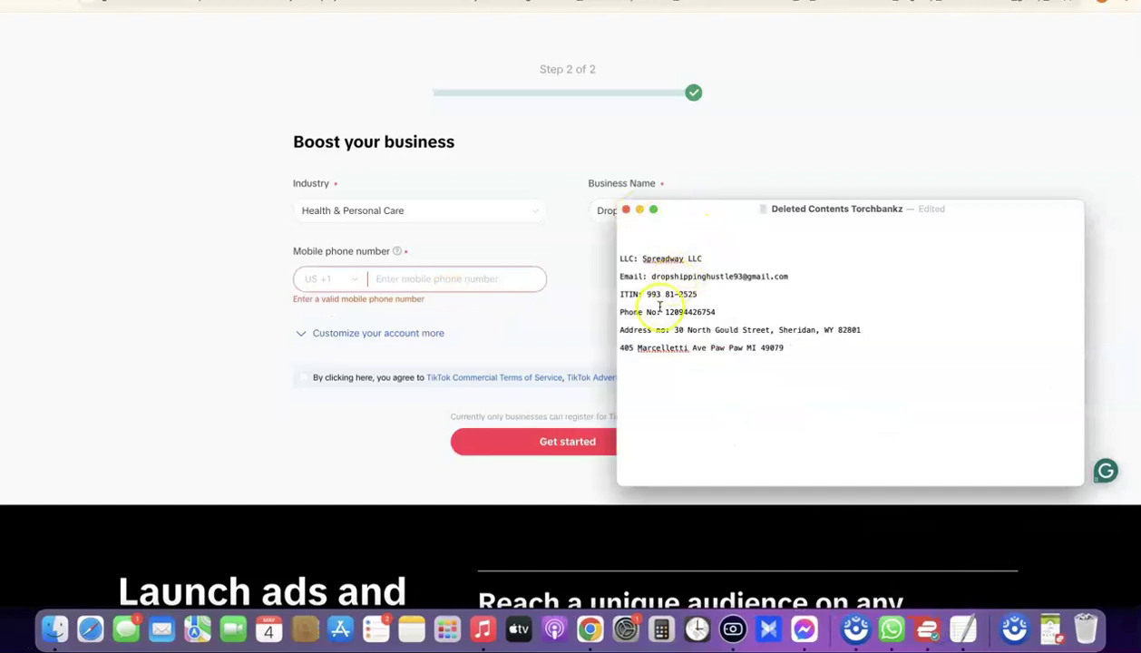
{"action": "key", "text": "super+c"}
{"action": "left_click", "coordinate": [420, 276]}
{"action": "key", "text": "super+v"}
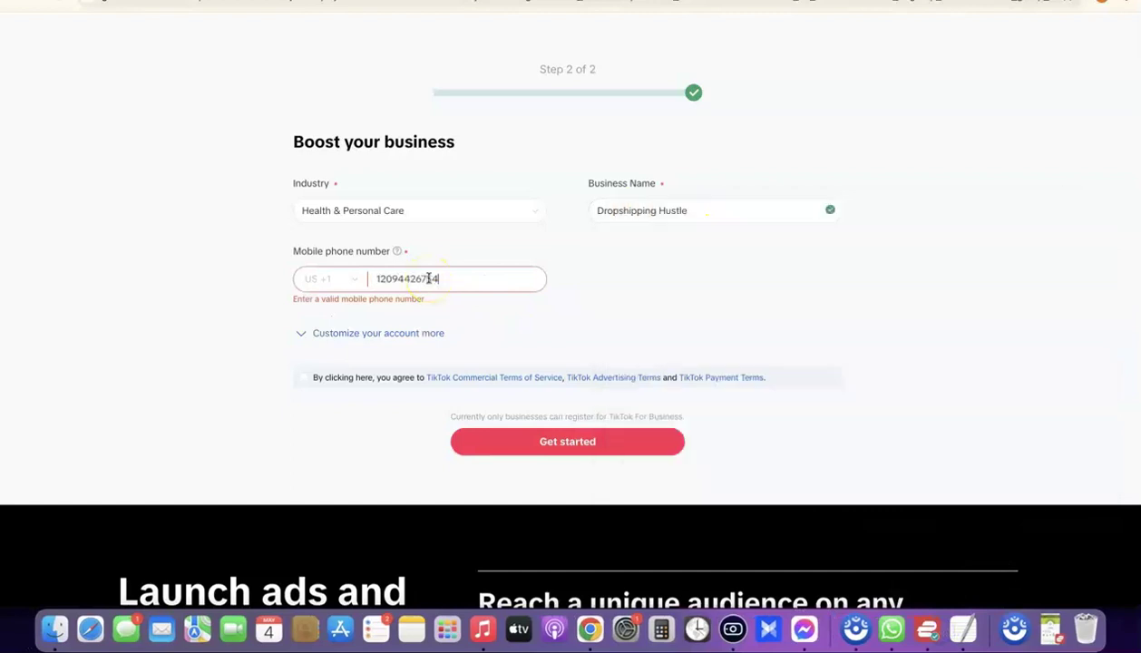
{"action": "left_click", "coordinate": [614, 283]}
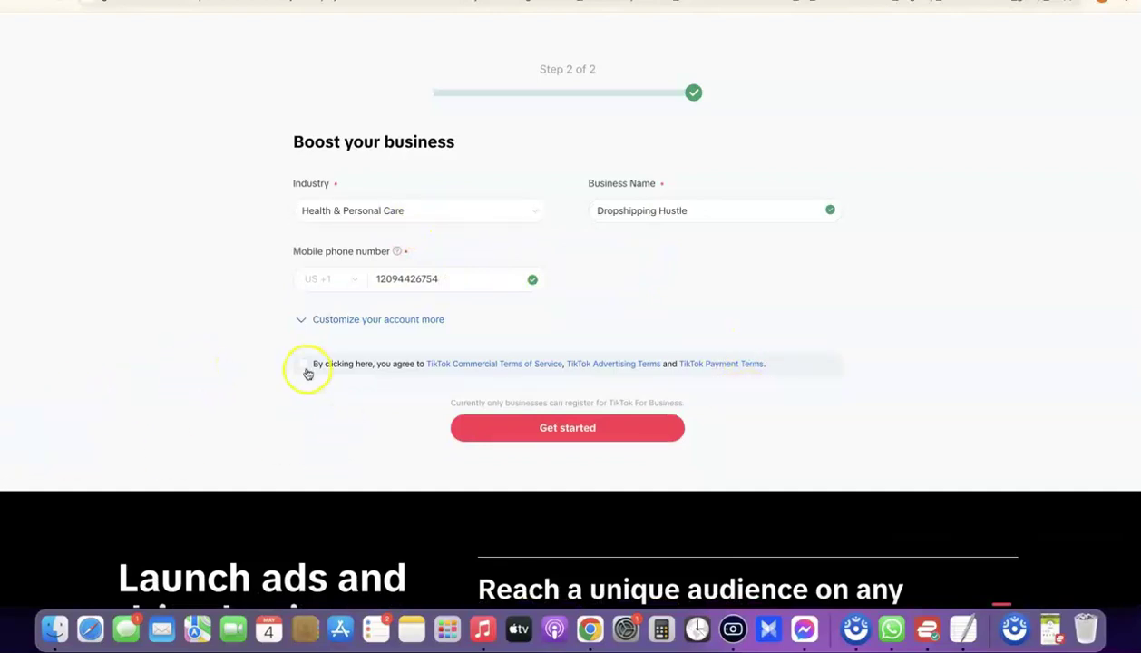
Step: Agree to the TikTok terms and zoom the page out
{"action": "scroll", "coordinate": [309, 373], "scroll_direction": "up", "scroll_amount": 3}
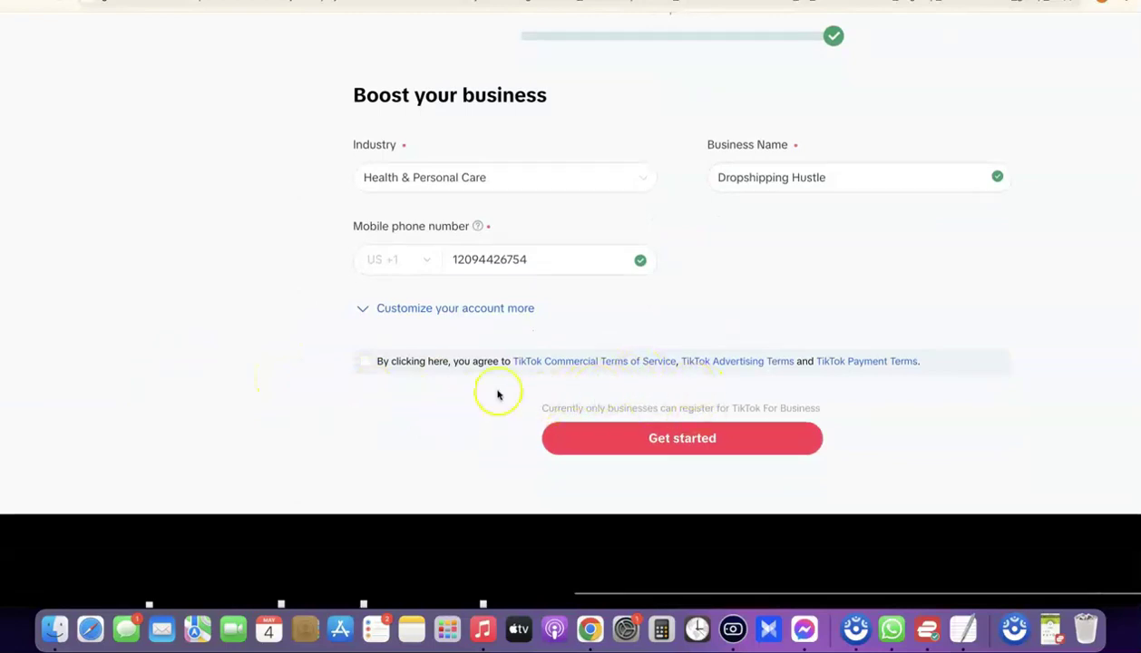
{"action": "left_click", "coordinate": [364, 361]}
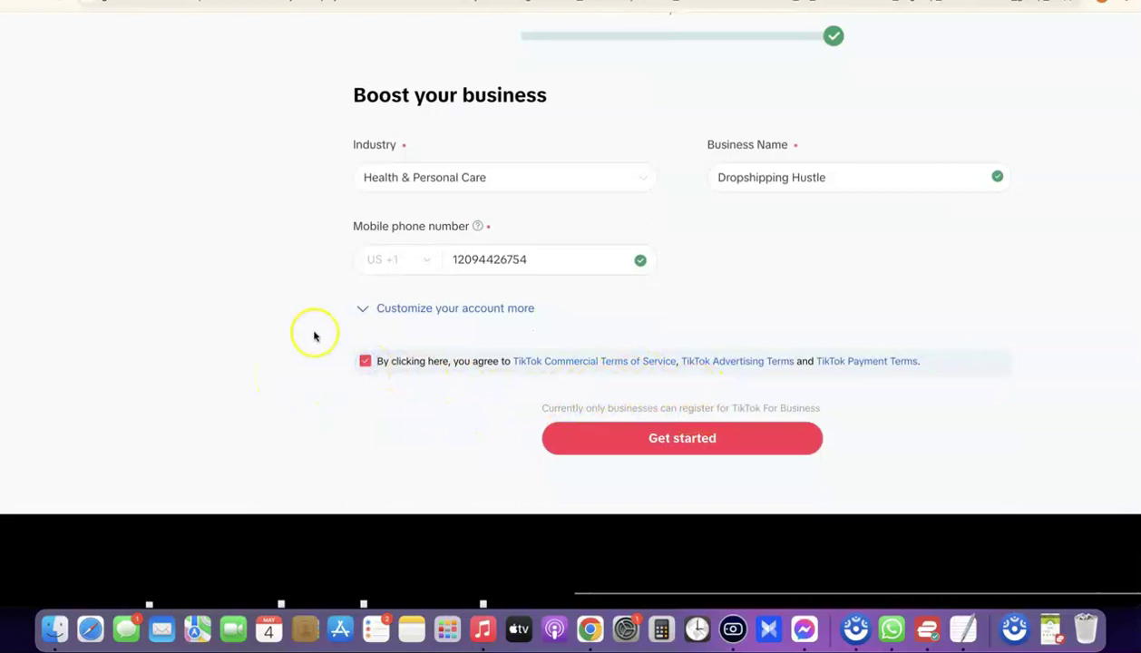
{"action": "key", "text": "super+minus"}
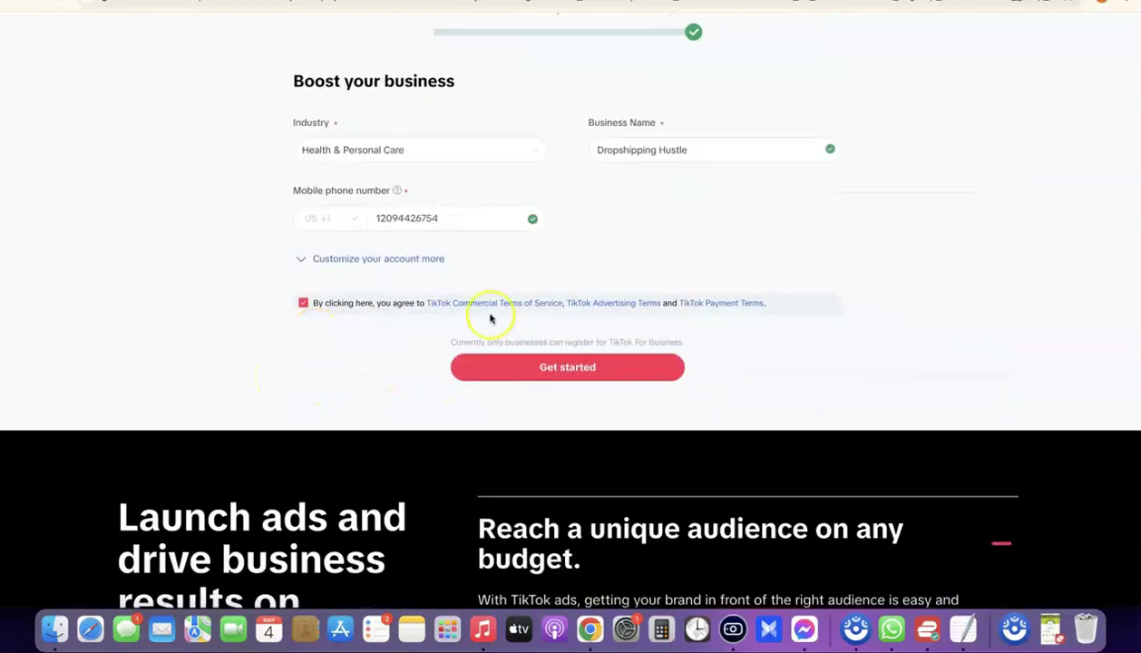
Step: Submit the sign-up form and accept the Anti-Discrimination Ad Policy
{"action": "left_click", "coordinate": [590, 372]}
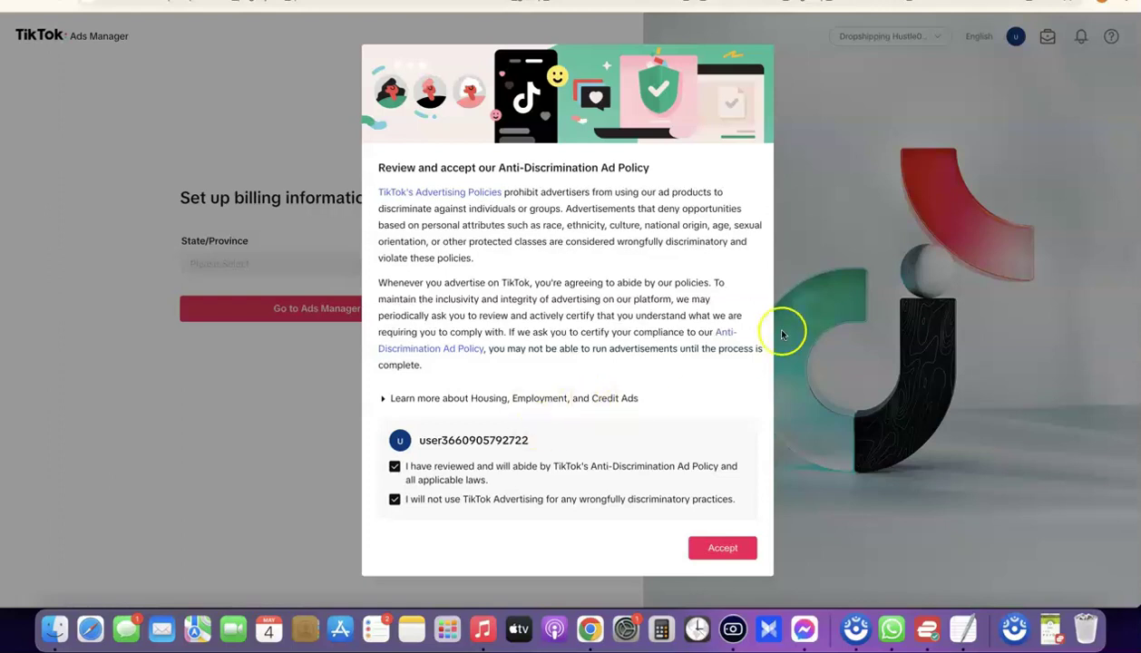
{"action": "left_click", "coordinate": [739, 555]}
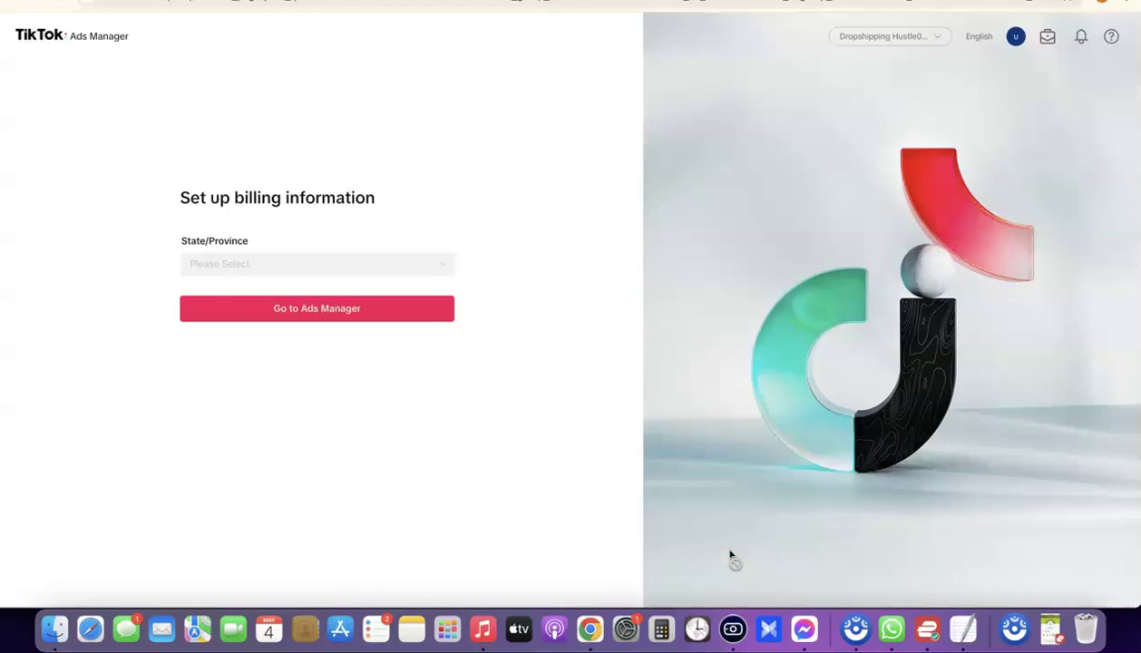
{"action": "left_click", "coordinate": [506, 304]}
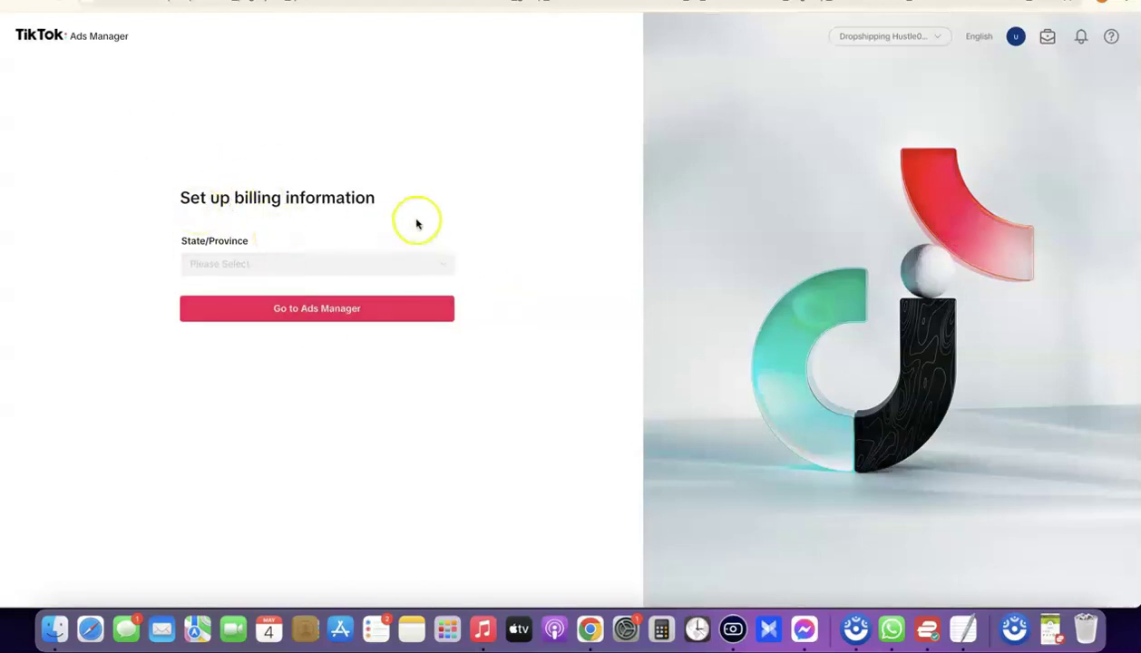
Step: Choose Wyoming as the billing state and continue into Ads Manager
{"action": "left_click", "coordinate": [443, 265]}
{"action": "scroll", "coordinate": [352, 305], "scroll_direction": "down", "scroll_amount": 5}
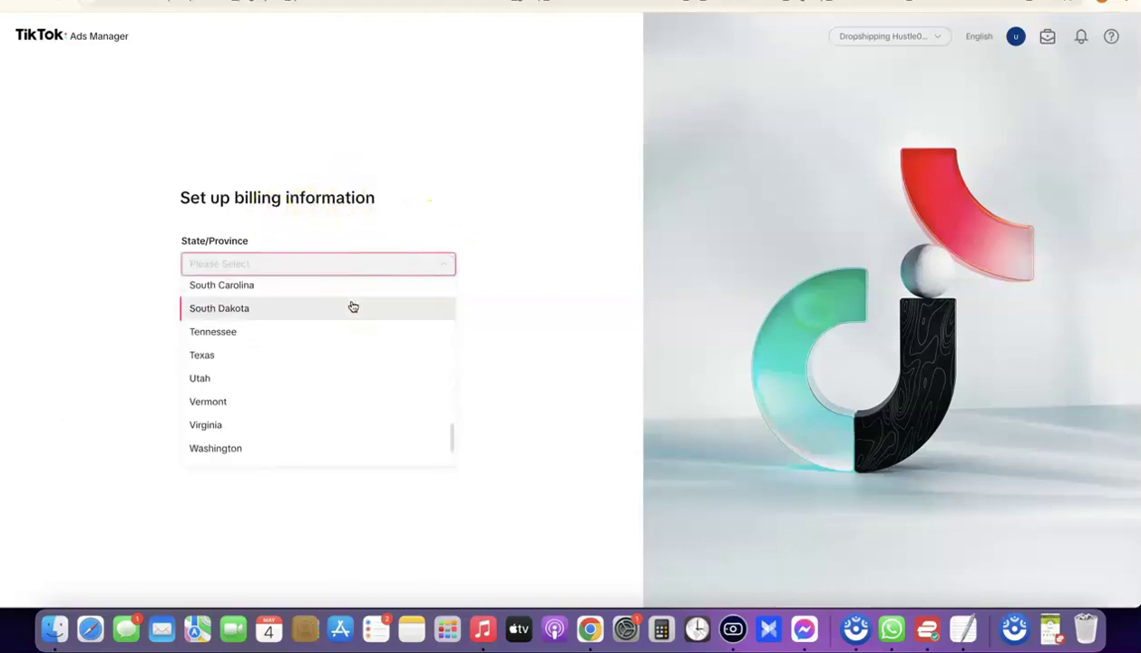
{"action": "scroll", "coordinate": [352, 306], "scroll_direction": "up", "scroll_amount": 2}
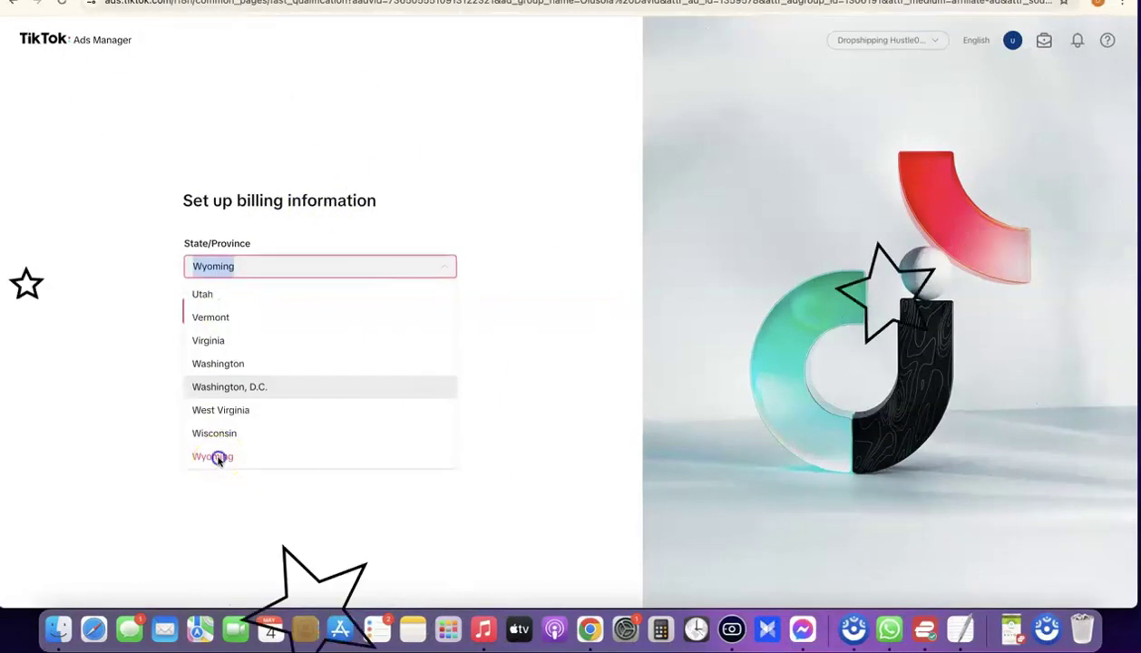
{"action": "left_click", "coordinate": [218, 458]}
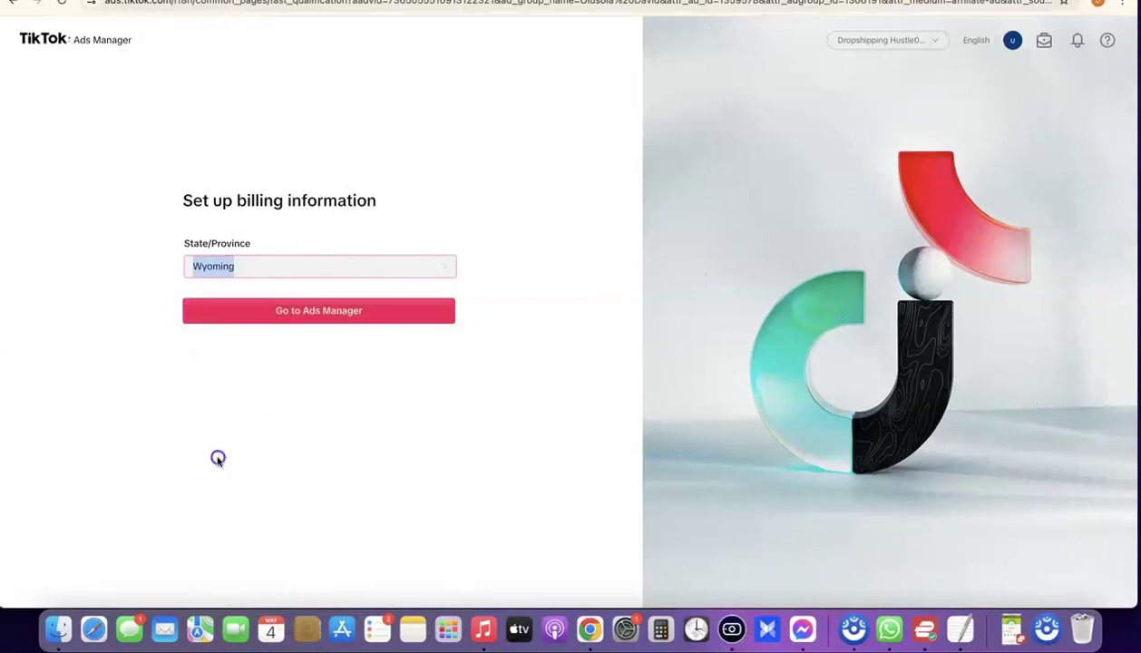
{"action": "left_click", "coordinate": [429, 234]}
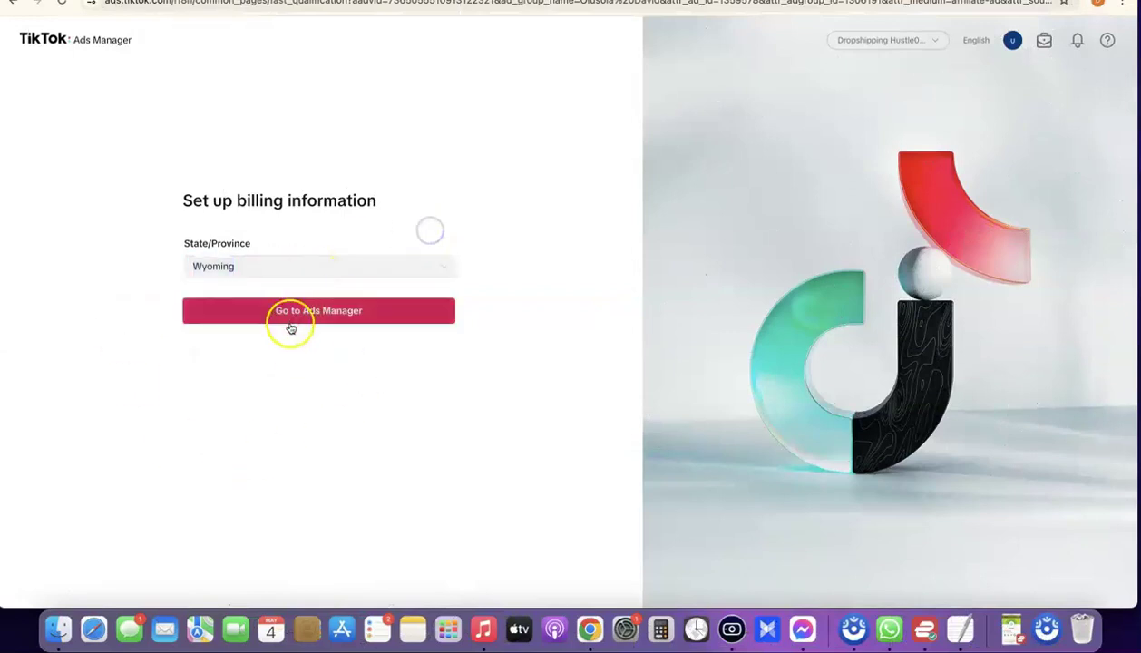
{"action": "left_click", "coordinate": [342, 319]}
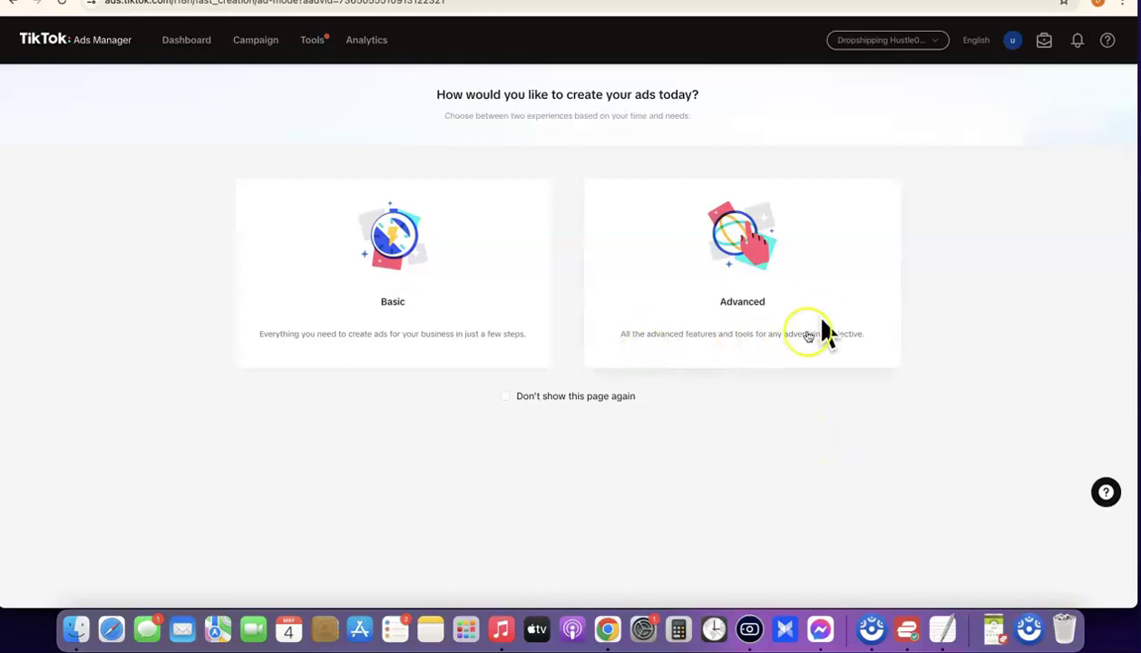
Step: Choose the Advanced creation mode and dismiss the new-look objectives notice
{"action": "left_click", "coordinate": [734, 305]}
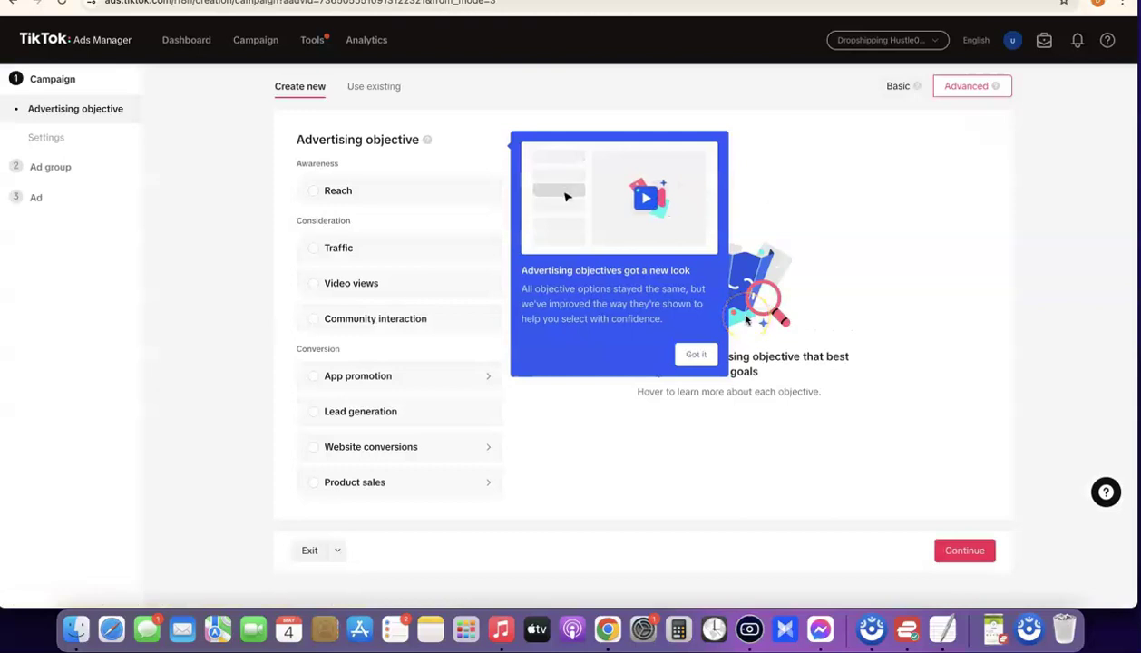
{"action": "left_click", "coordinate": [697, 356]}
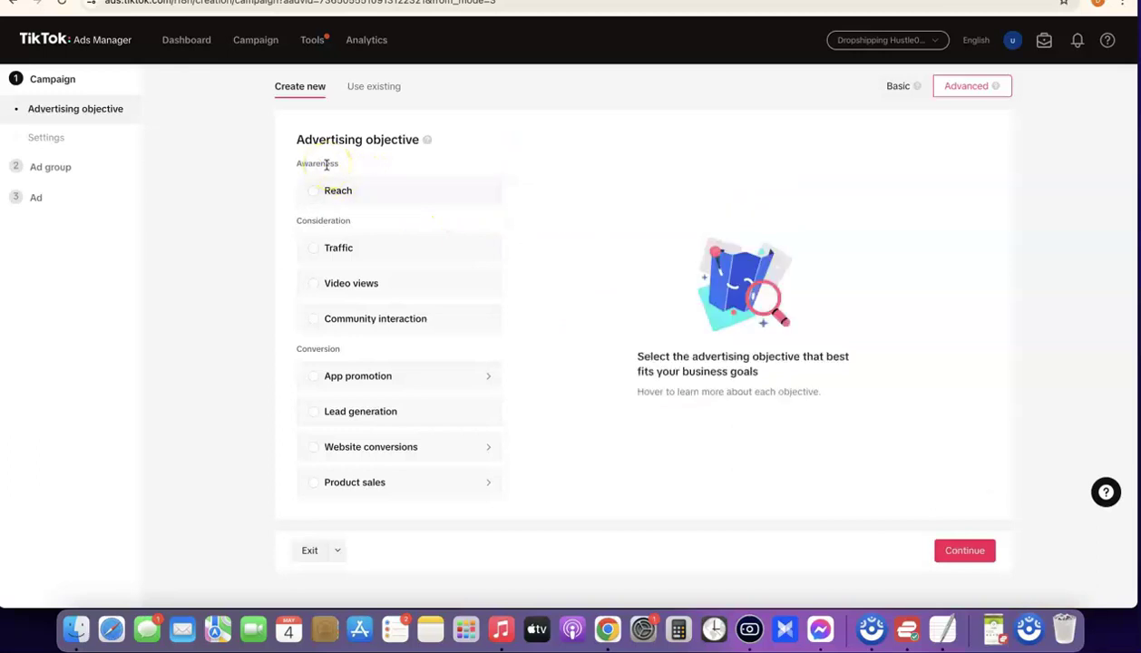
Step: Compare the advertising objectives, starting with Reach, and pick Website conversions
{"action": "mouse_move", "coordinate": [326, 197]}
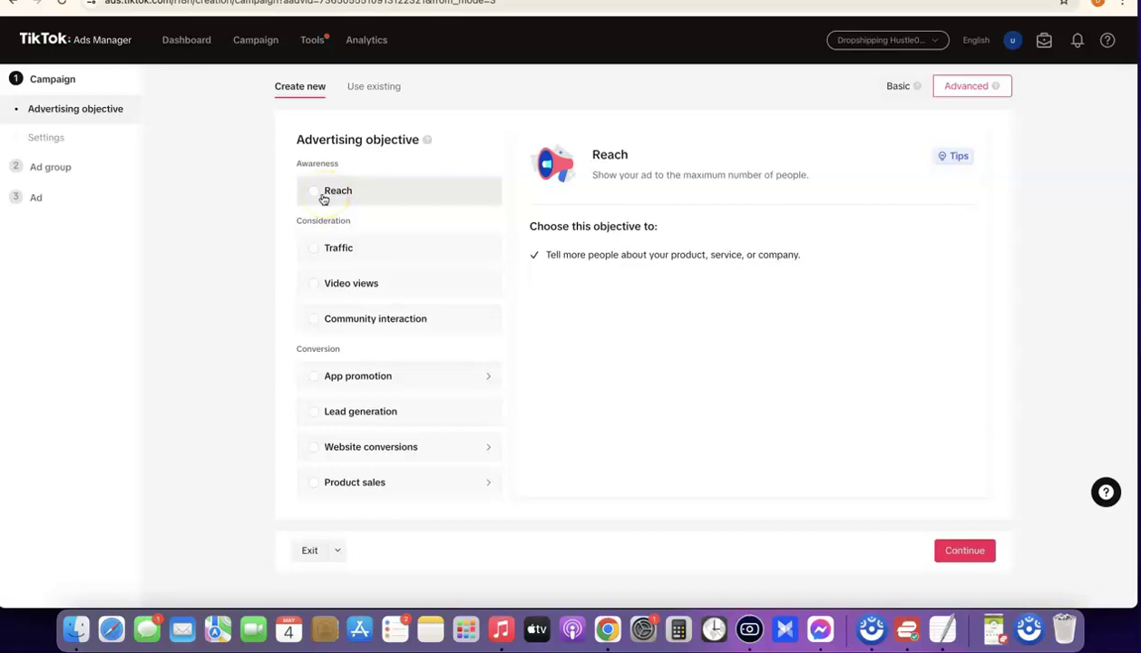
{"action": "left_click", "coordinate": [326, 195]}
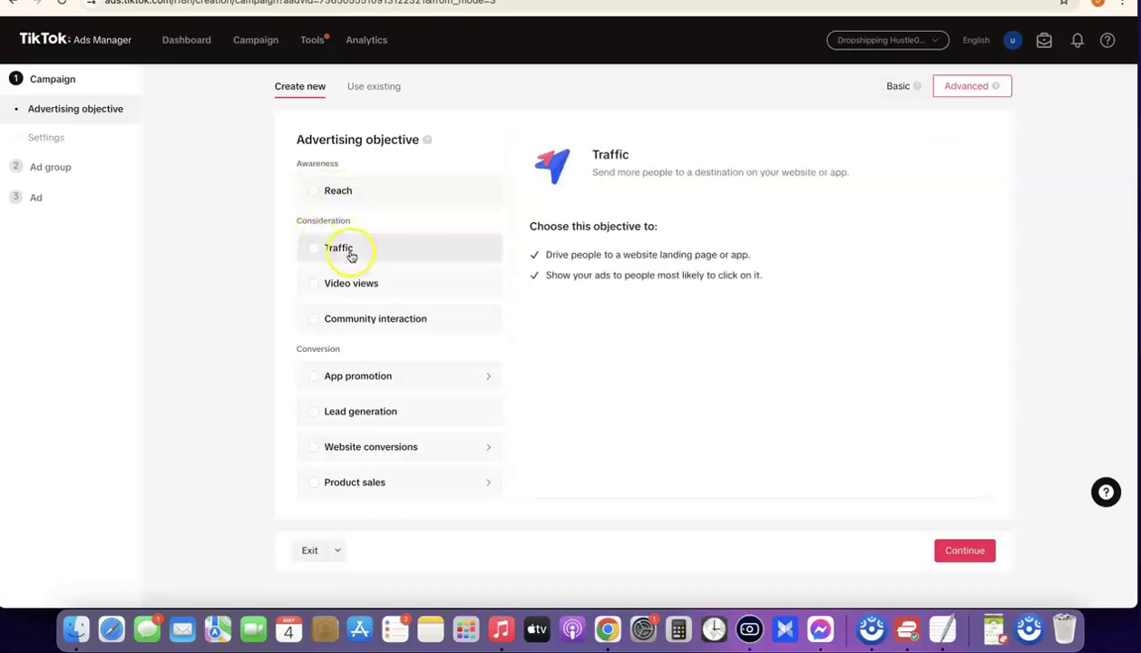
{"action": "mouse_move", "coordinate": [336, 281]}
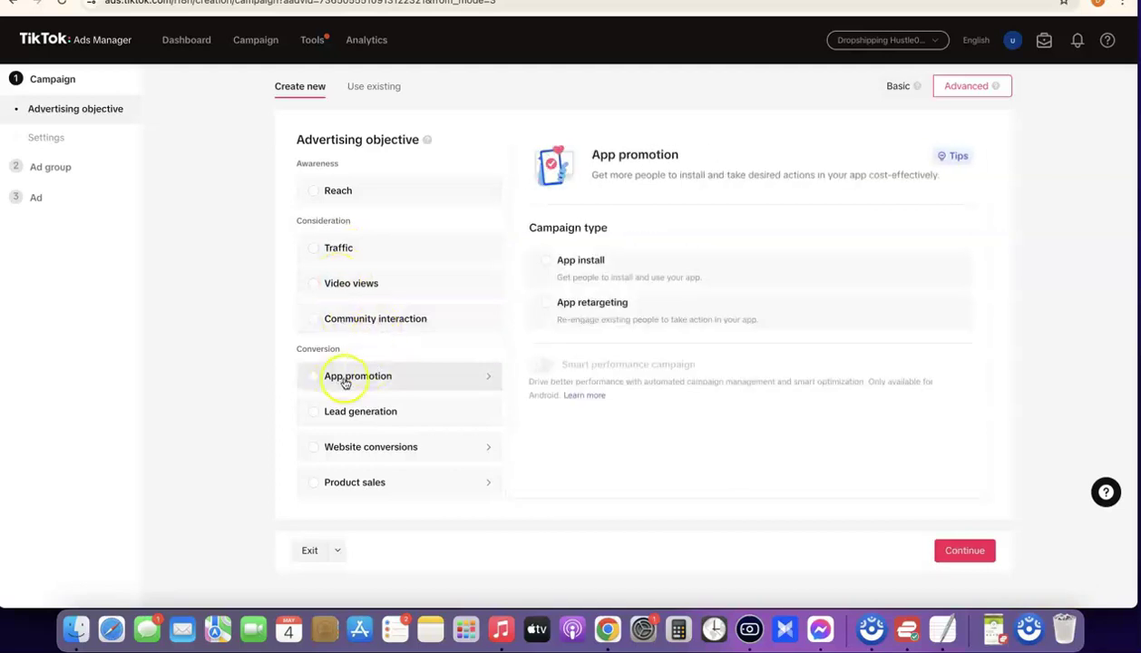
{"action": "mouse_move", "coordinate": [367, 422]}
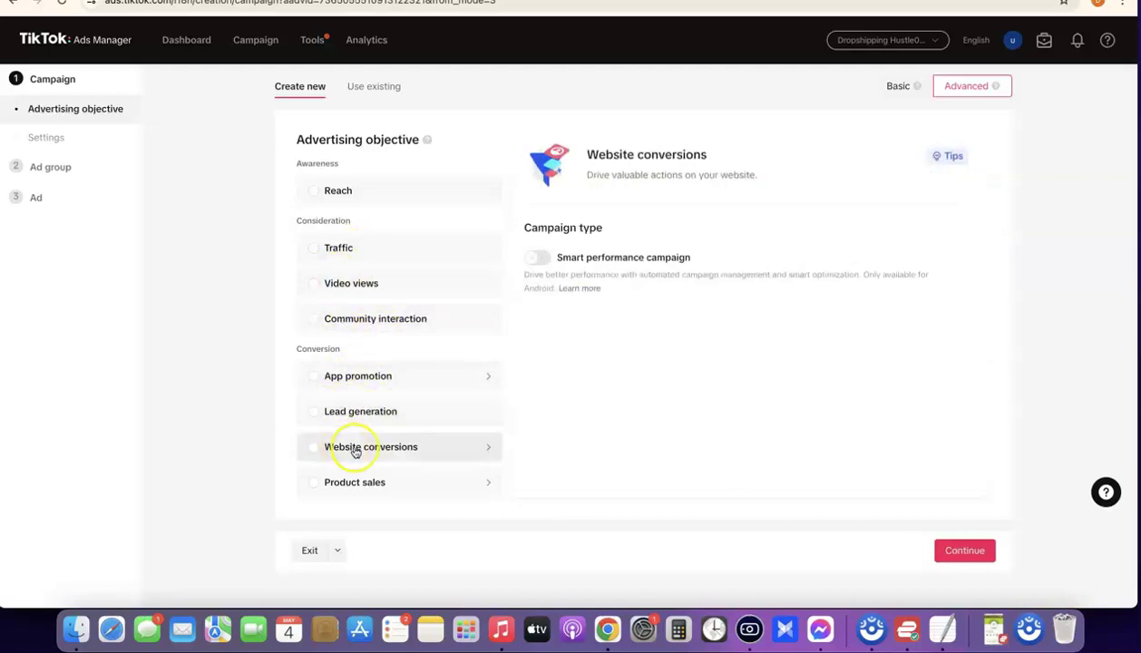
{"action": "mouse_move", "coordinate": [358, 480]}
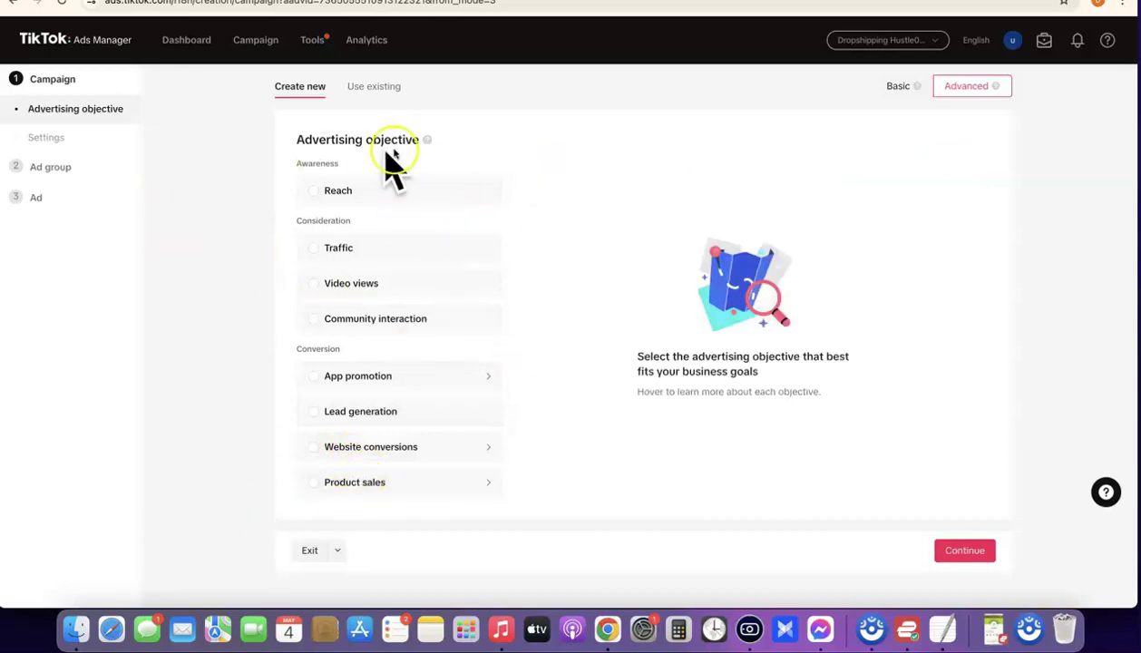
{"action": "mouse_move", "coordinate": [375, 284]}
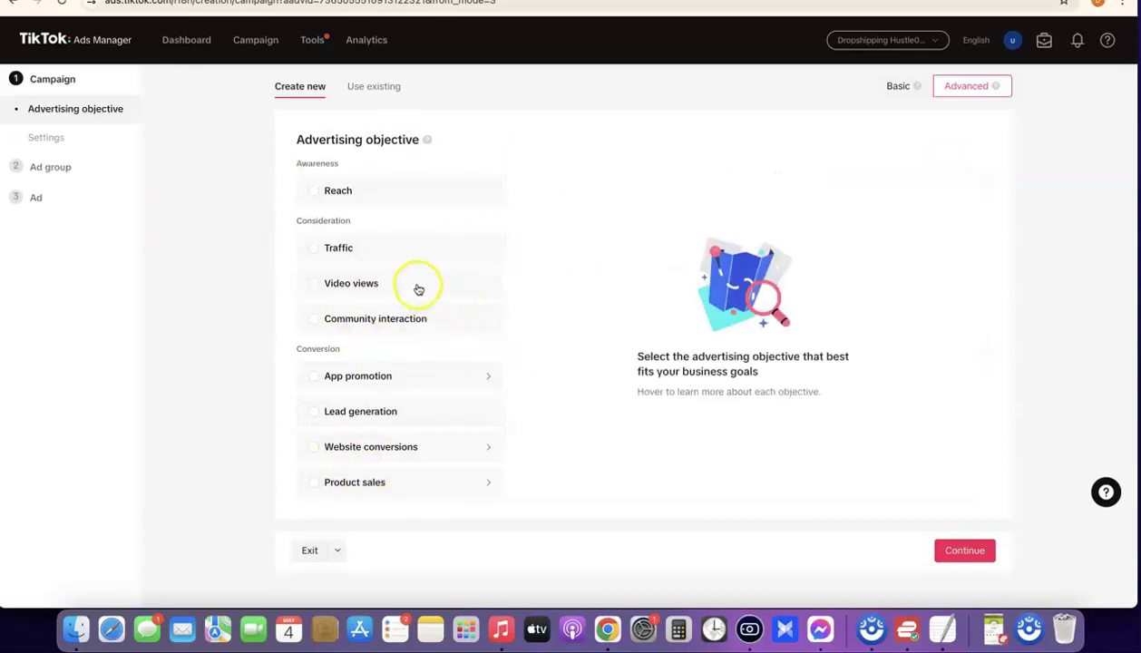
{"action": "mouse_move", "coordinate": [345, 247]}
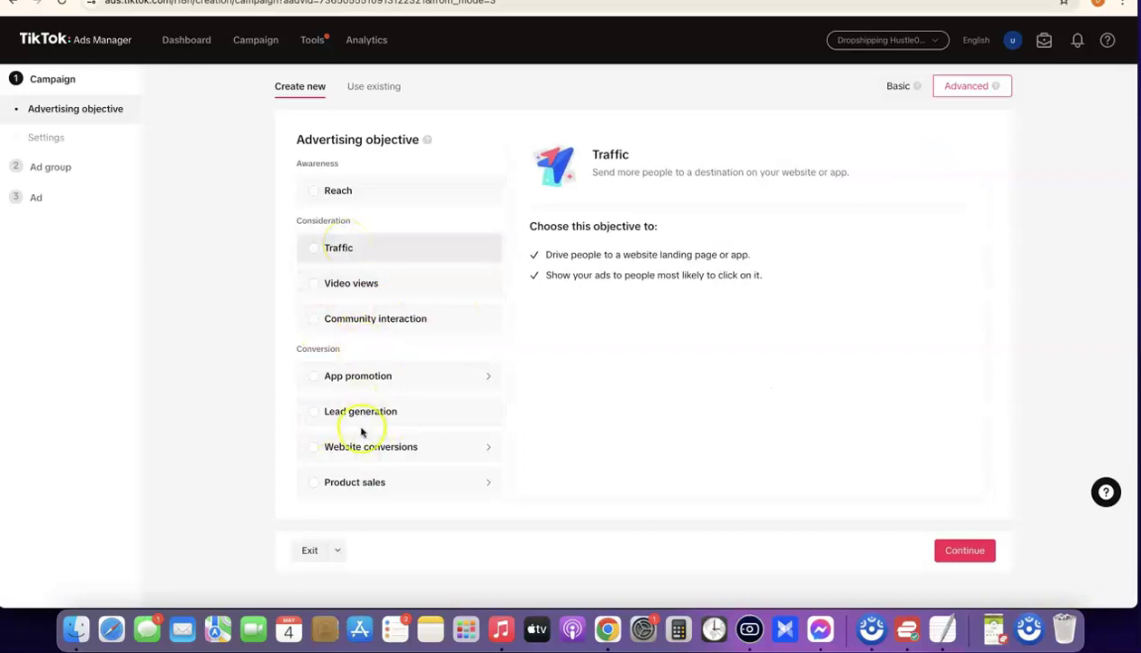
{"action": "left_click", "coordinate": [320, 448]}
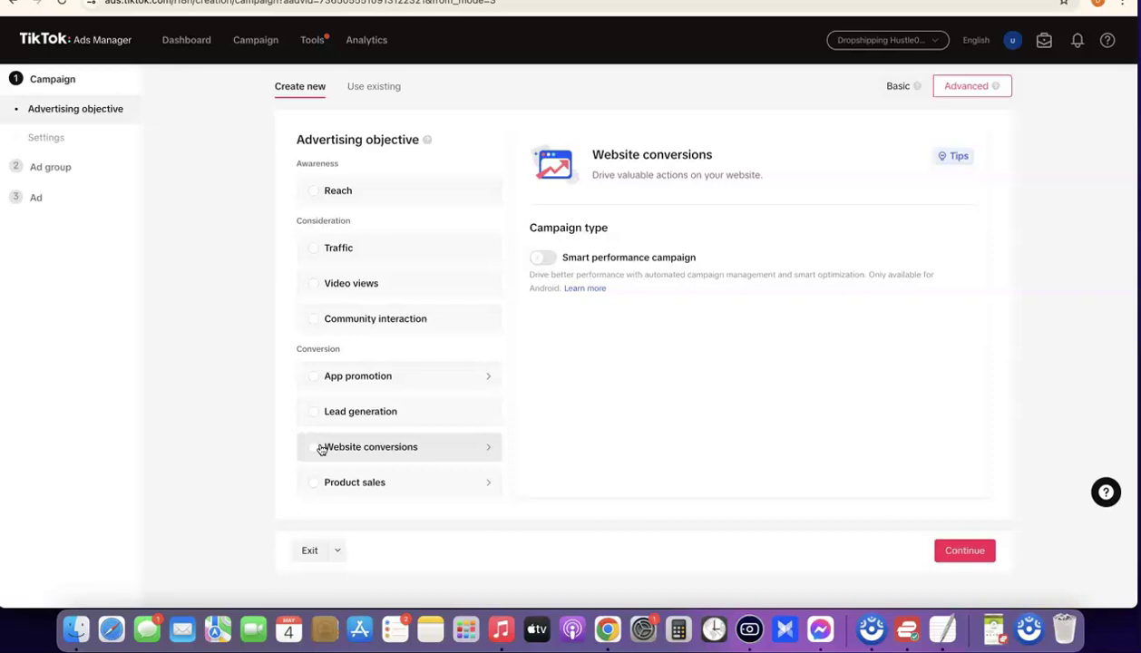
Step: Confirm Website conversions, scroll to Settings, and close the satisfaction survey popup
{"action": "left_click", "coordinate": [313, 447]}
{"action": "scroll", "coordinate": [545, 354], "scroll_direction": "down", "scroll_amount": 3}
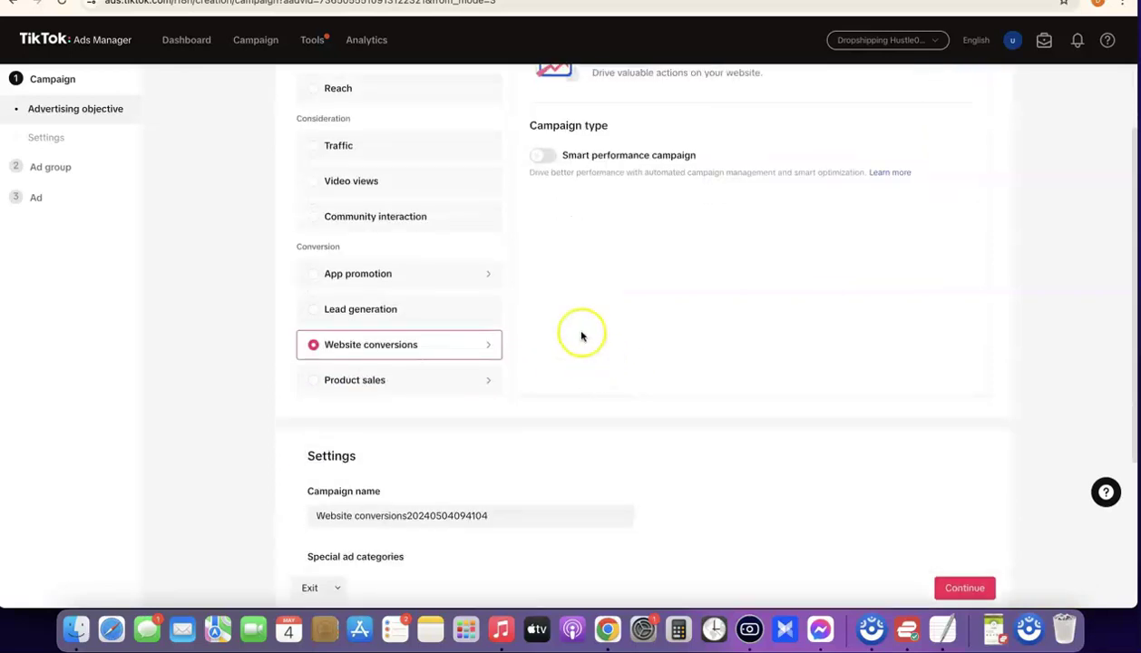
{"action": "scroll", "coordinate": [581, 337], "scroll_direction": "down", "scroll_amount": 1}
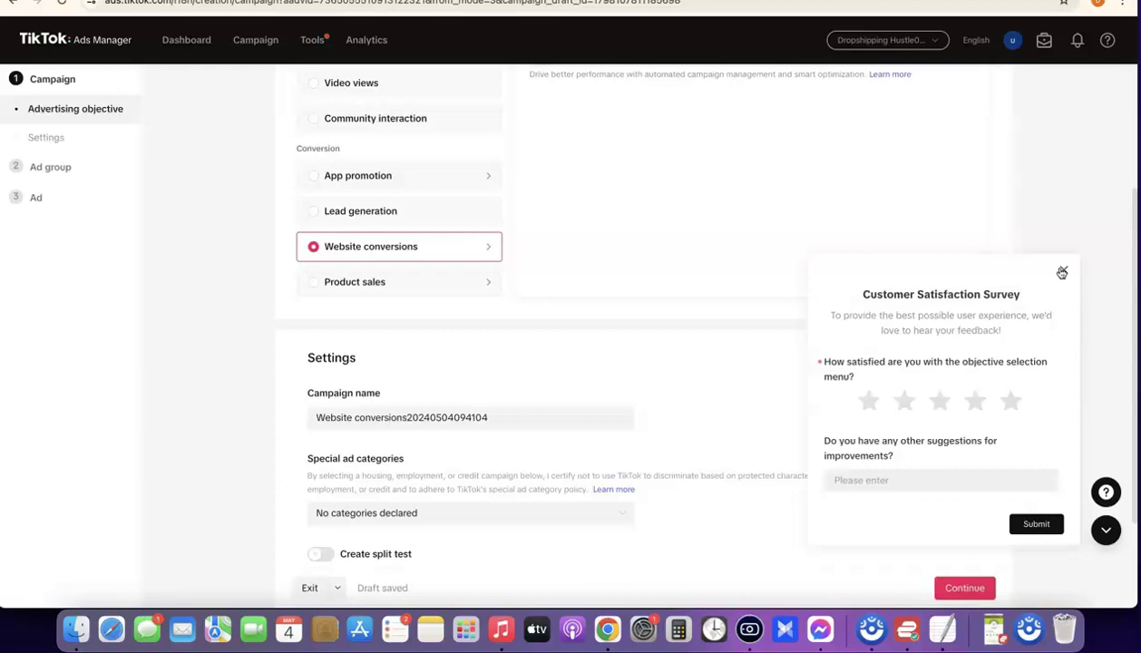
{"action": "left_click", "coordinate": [1061, 270]}
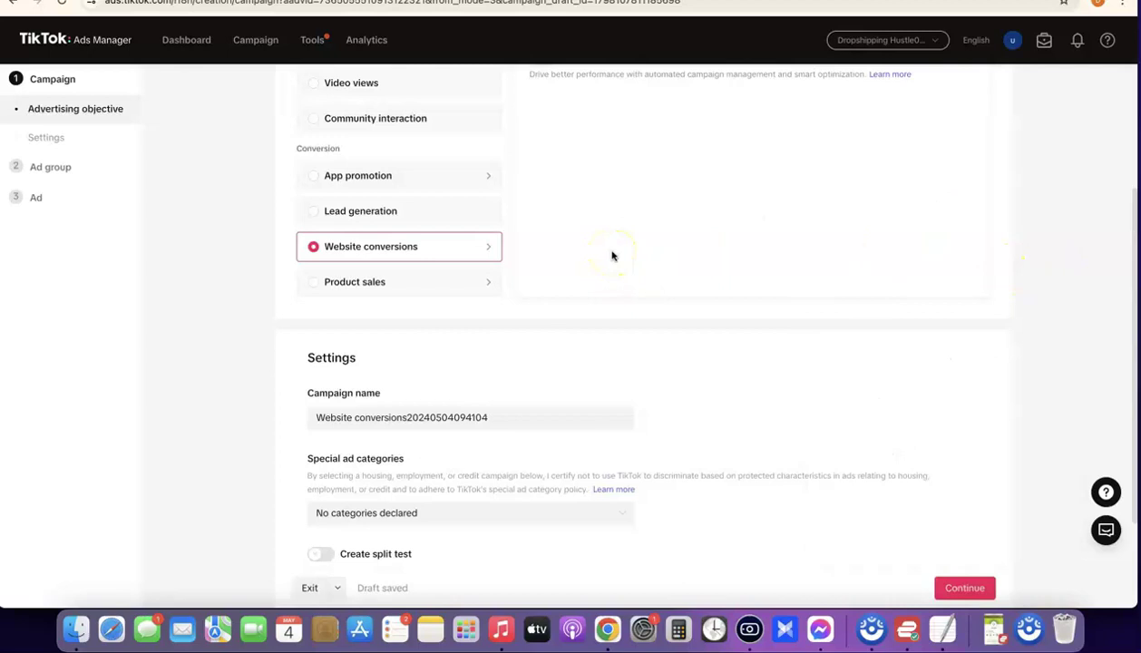
{"action": "scroll", "coordinate": [612, 256], "scroll_direction": "up", "scroll_amount": 3}
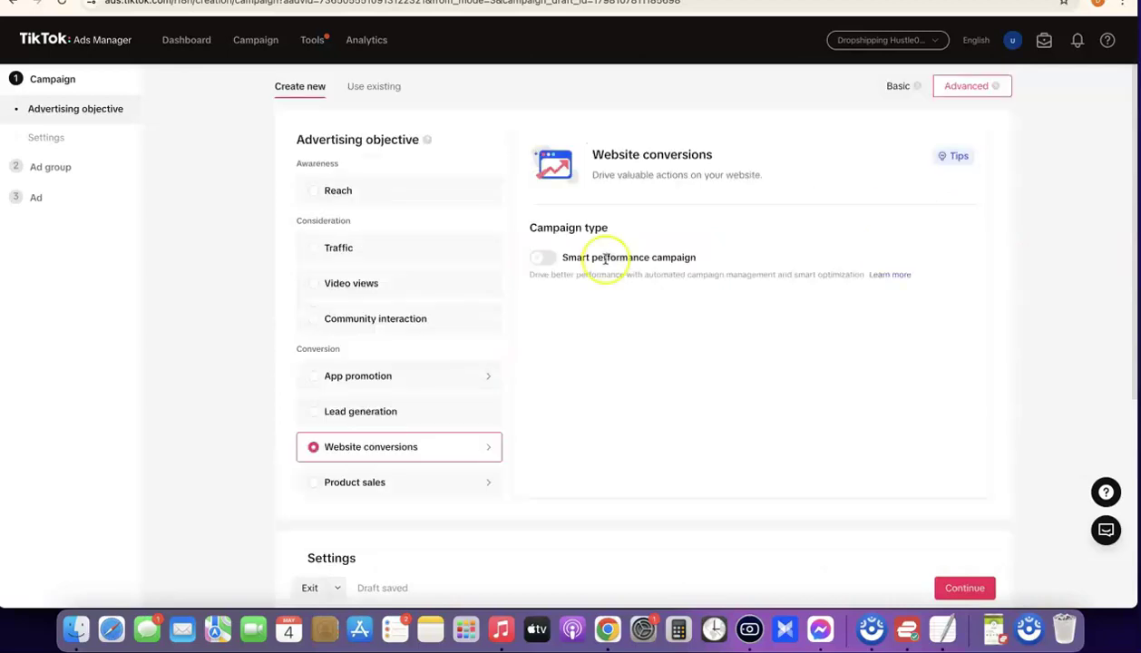
Step: Exit the campaign draft to the Dashboard and start setting up payment
{"action": "left_click", "coordinate": [180, 41]}
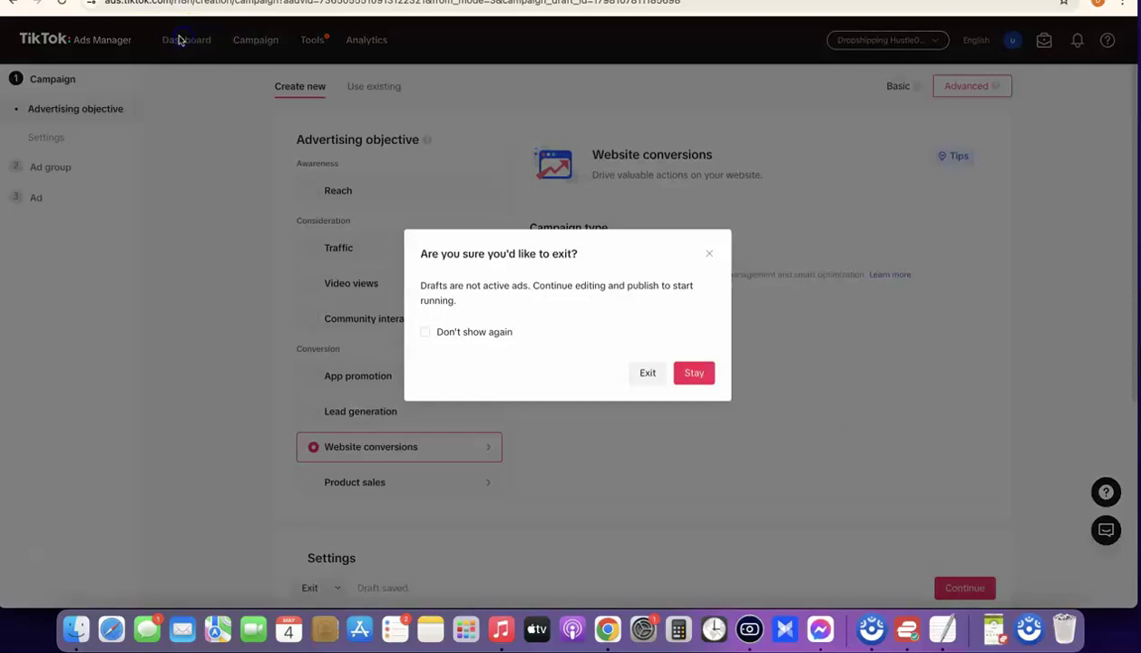
{"action": "left_click", "coordinate": [647, 374]}
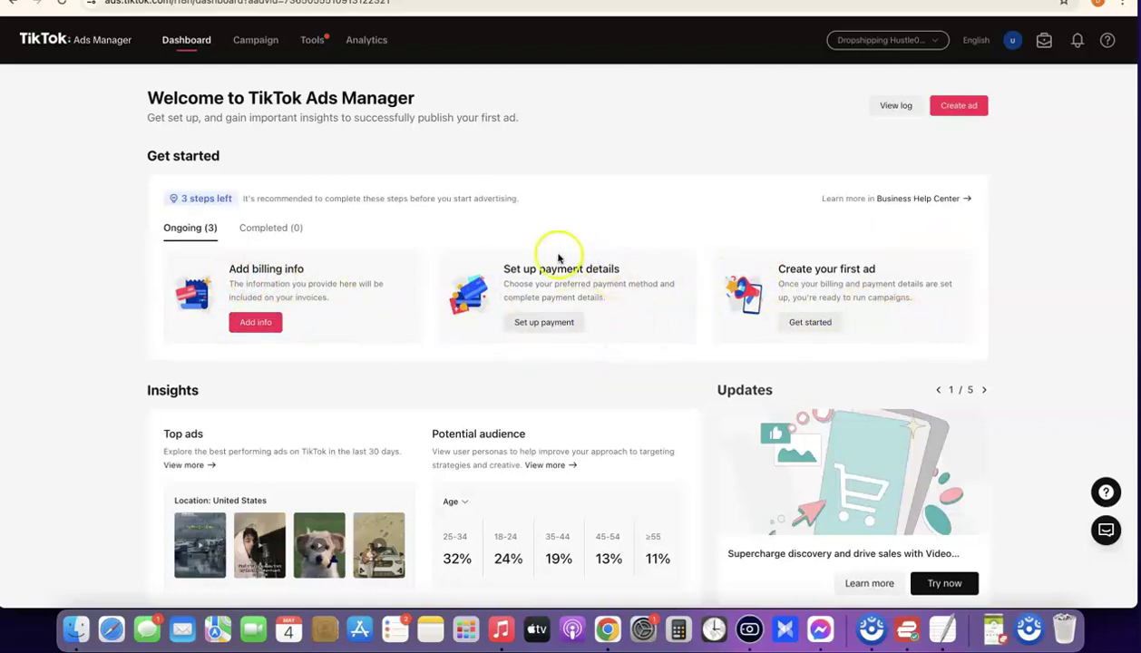
{"action": "left_click", "coordinate": [537, 322]}
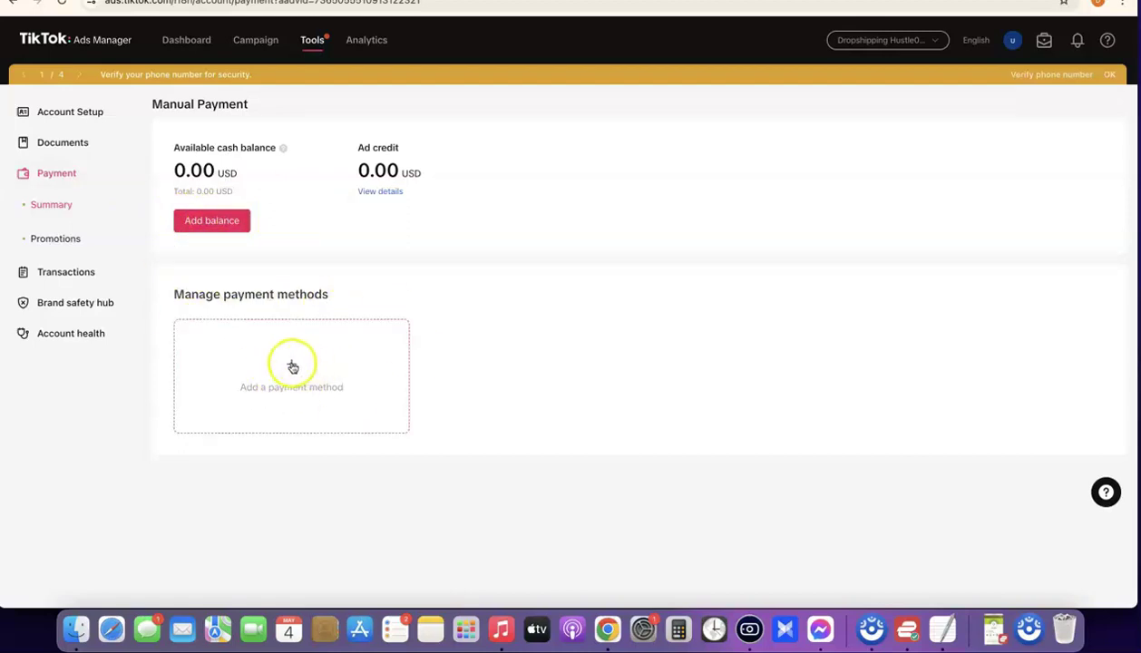
Step: Close the Add a payment method dialog without adding one, then go to Business Center
{"action": "left_click", "coordinate": [293, 366]}
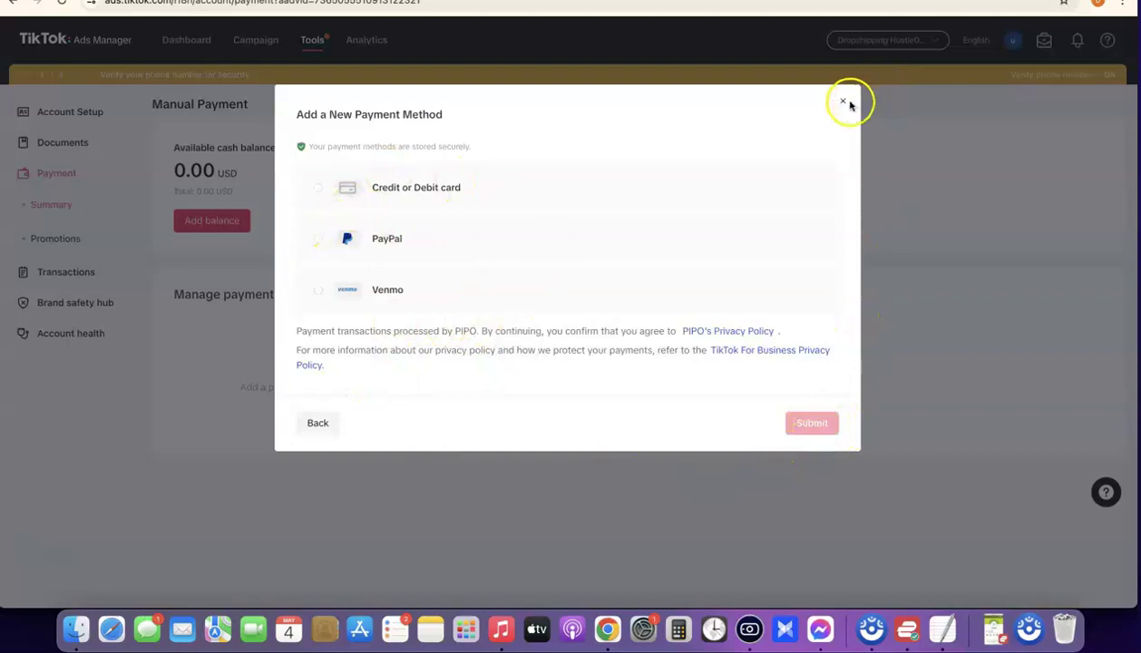
{"action": "left_click", "coordinate": [843, 102]}
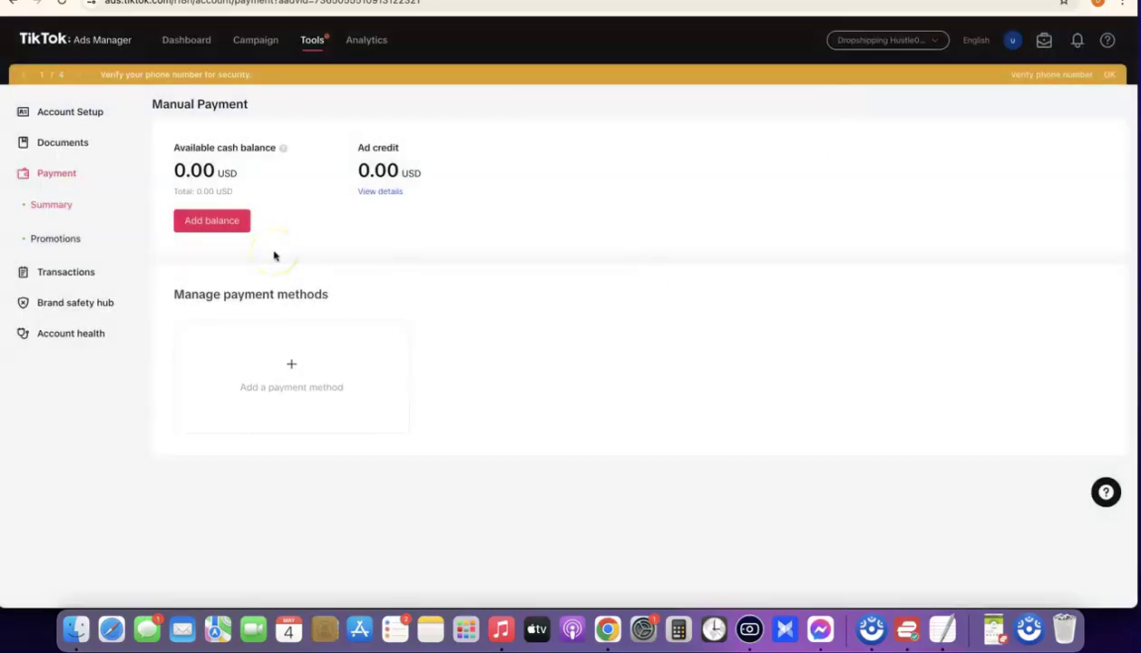
{"action": "left_click", "coordinate": [1043, 43]}
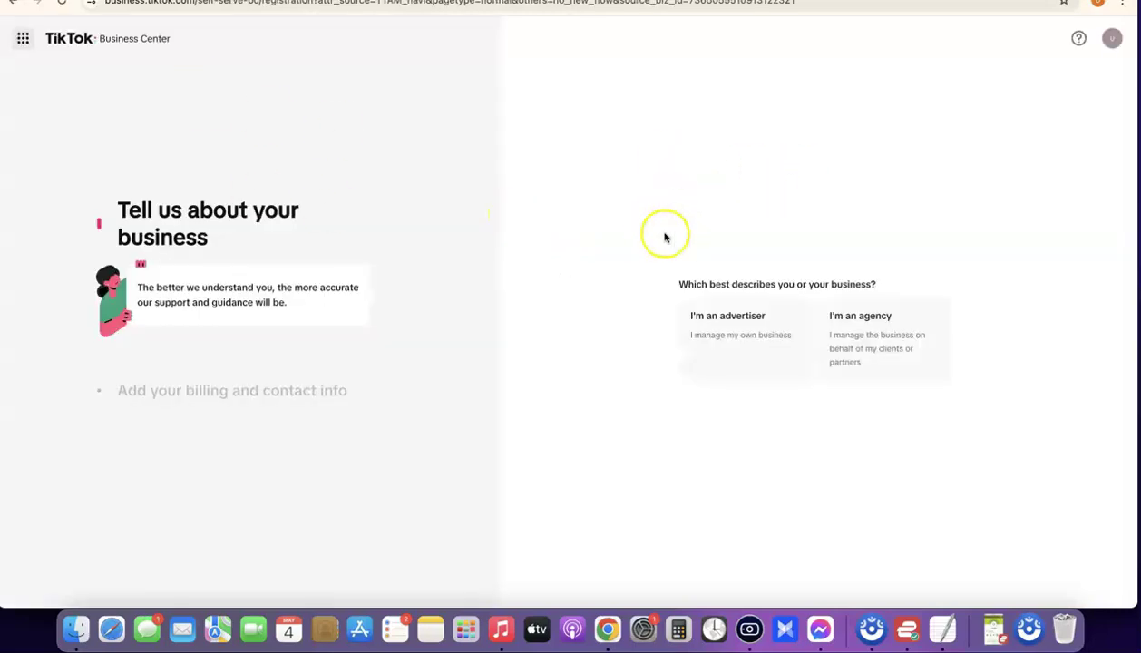
Step: Register as an advertiser with country set to United States
{"action": "left_click", "coordinate": [742, 323]}
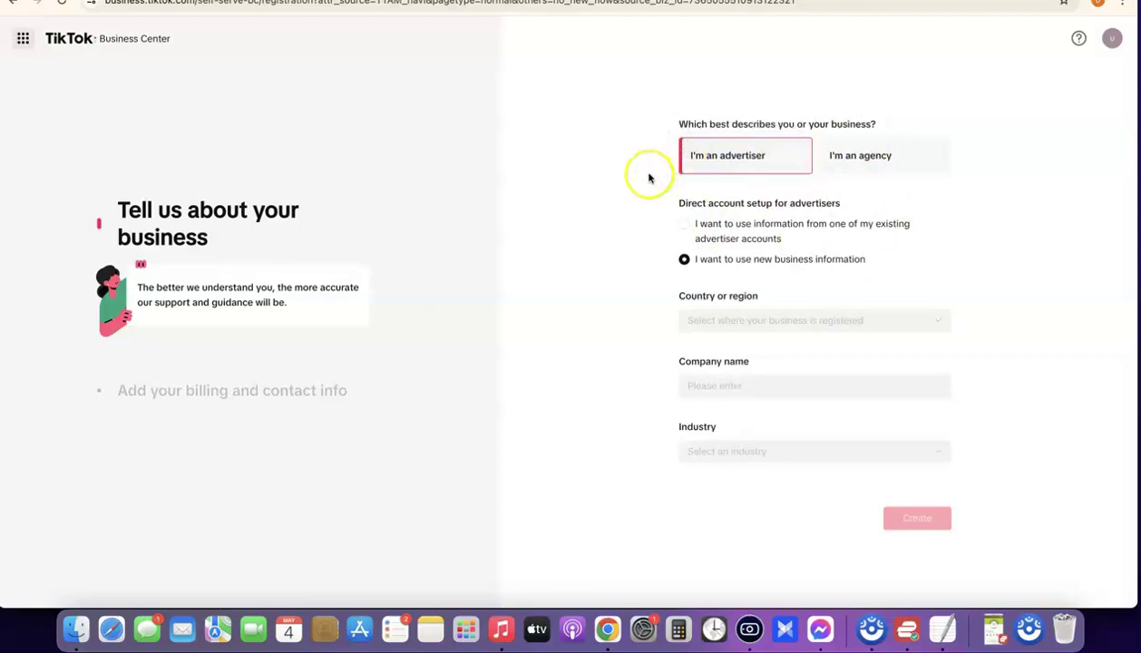
{"action": "left_click", "coordinate": [764, 329]}
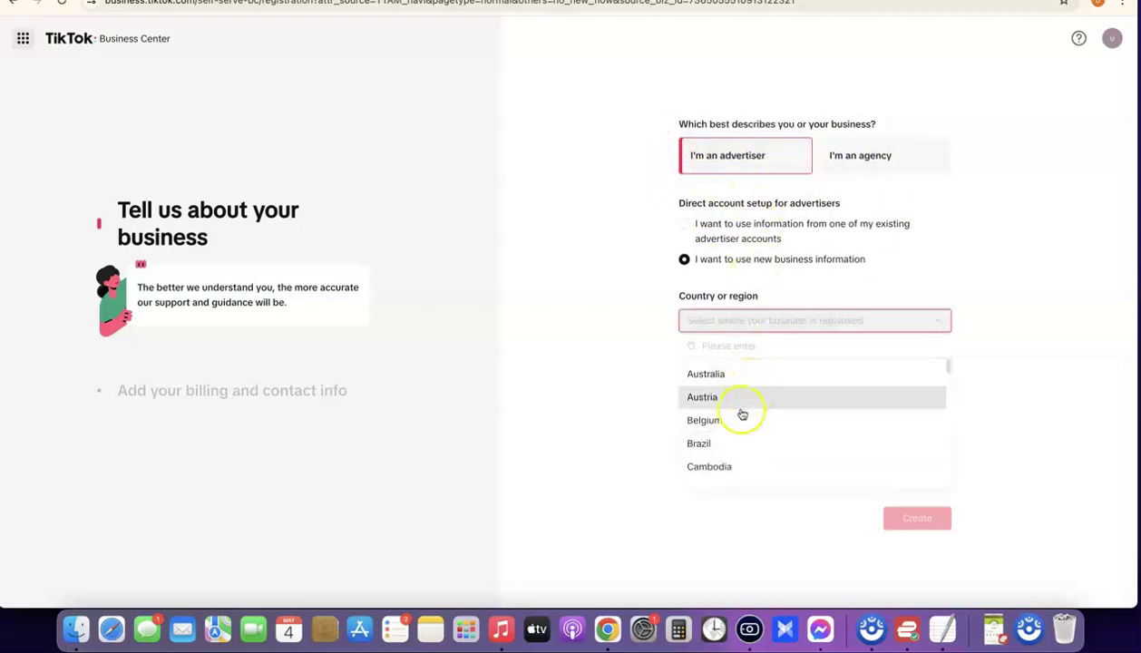
{"action": "scroll", "coordinate": [734, 379], "scroll_direction": "down", "scroll_amount": 10}
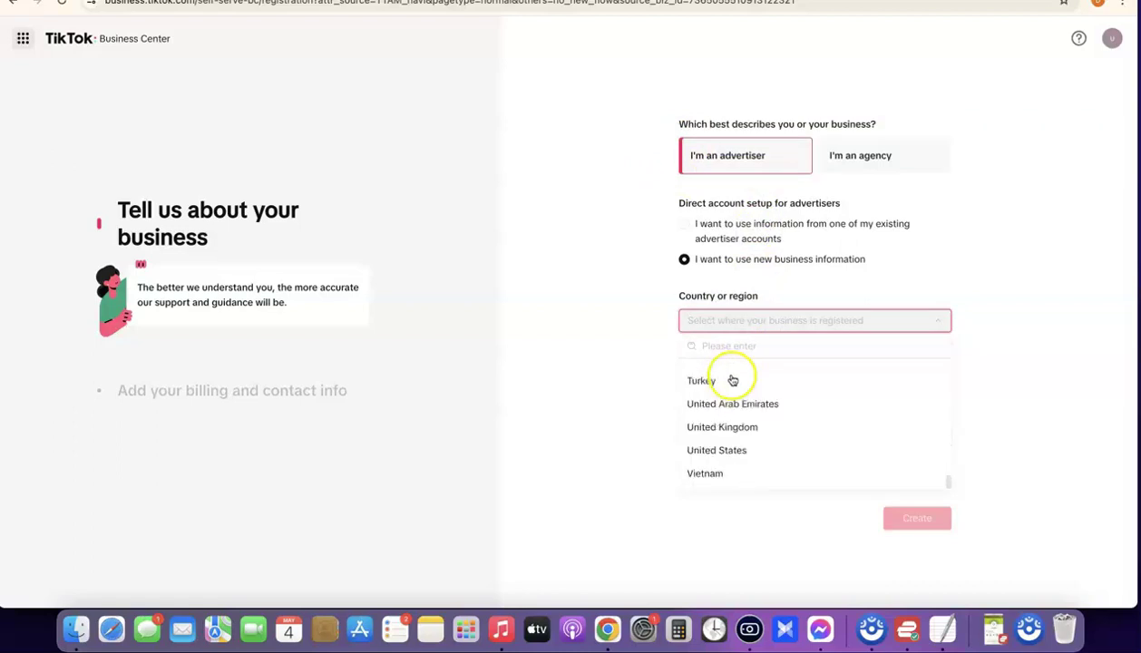
{"action": "left_click", "coordinate": [723, 451]}
{"action": "scroll", "coordinate": [771, 345], "scroll_direction": "down", "scroll_amount": 1}
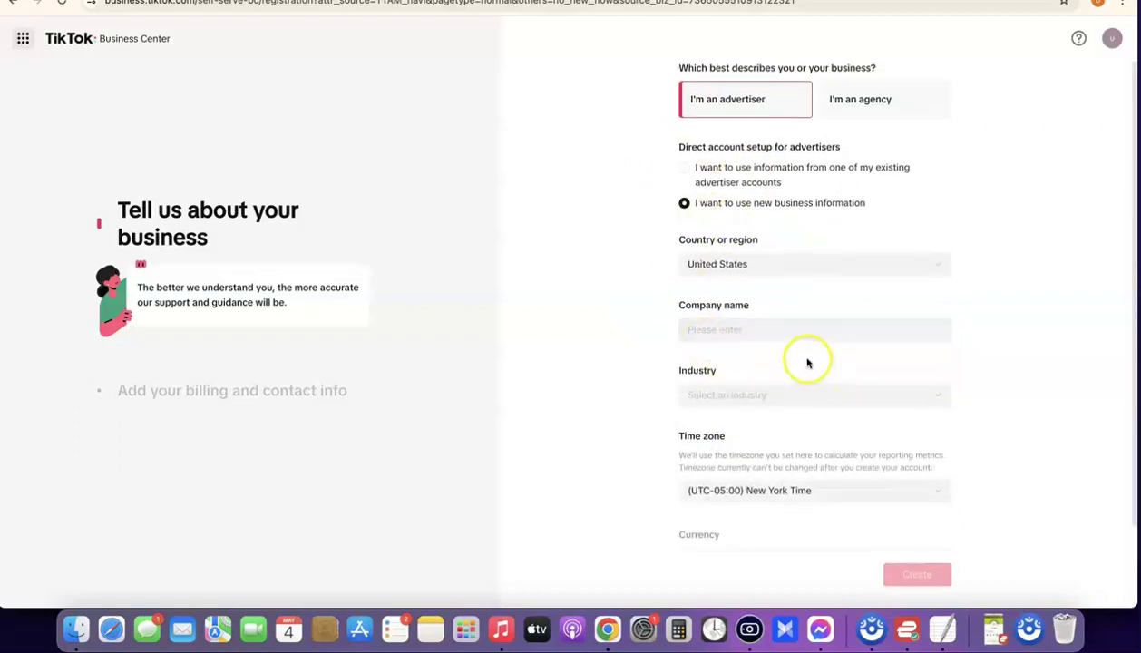
{"action": "left_click", "coordinate": [765, 399]}
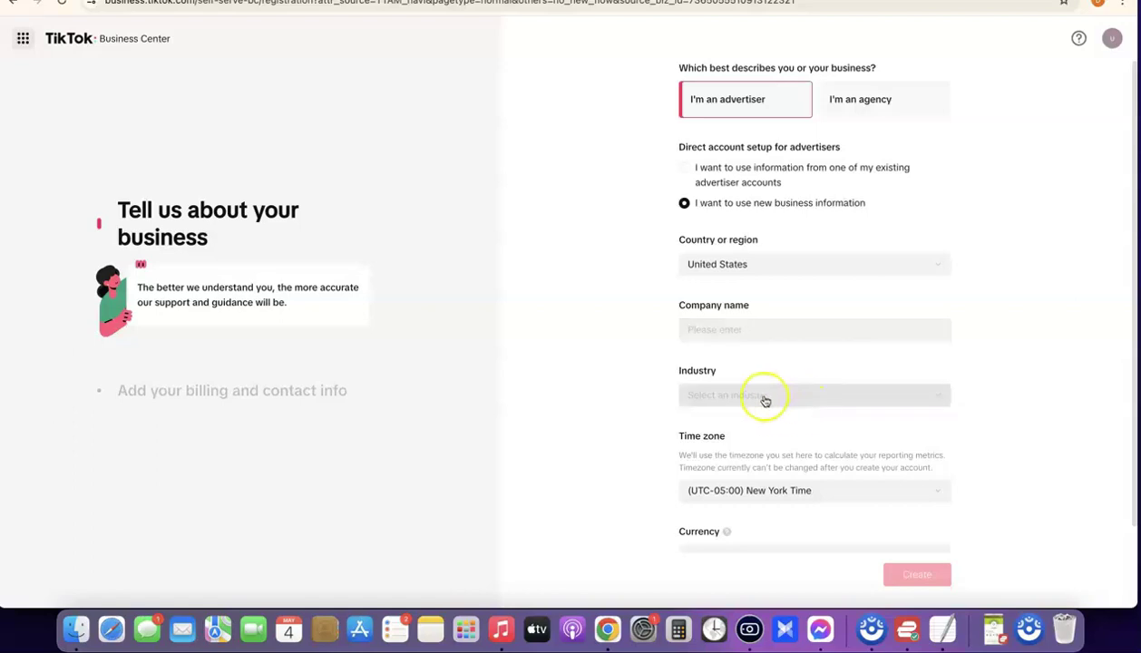
{"action": "scroll", "coordinate": [765, 399], "scroll_direction": "down", "scroll_amount": 2}
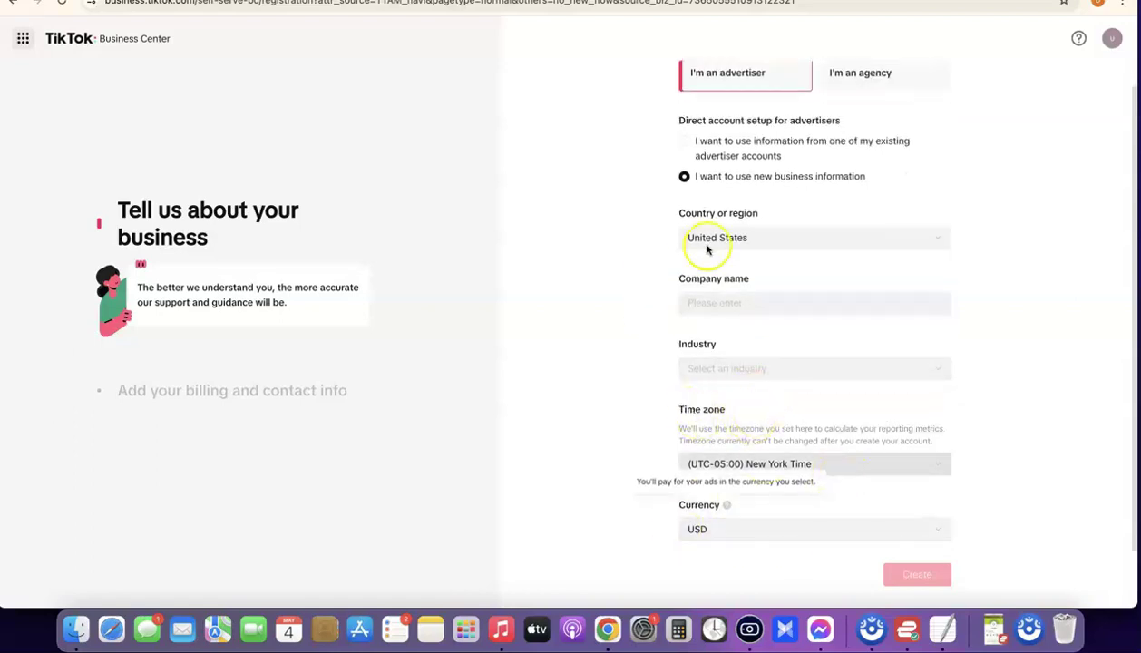
{"action": "scroll", "coordinate": [796, 284], "scroll_direction": "up", "scroll_amount": 1}
{"action": "scroll", "coordinate": [797, 280], "scroll_direction": "down", "scroll_amount": 1}
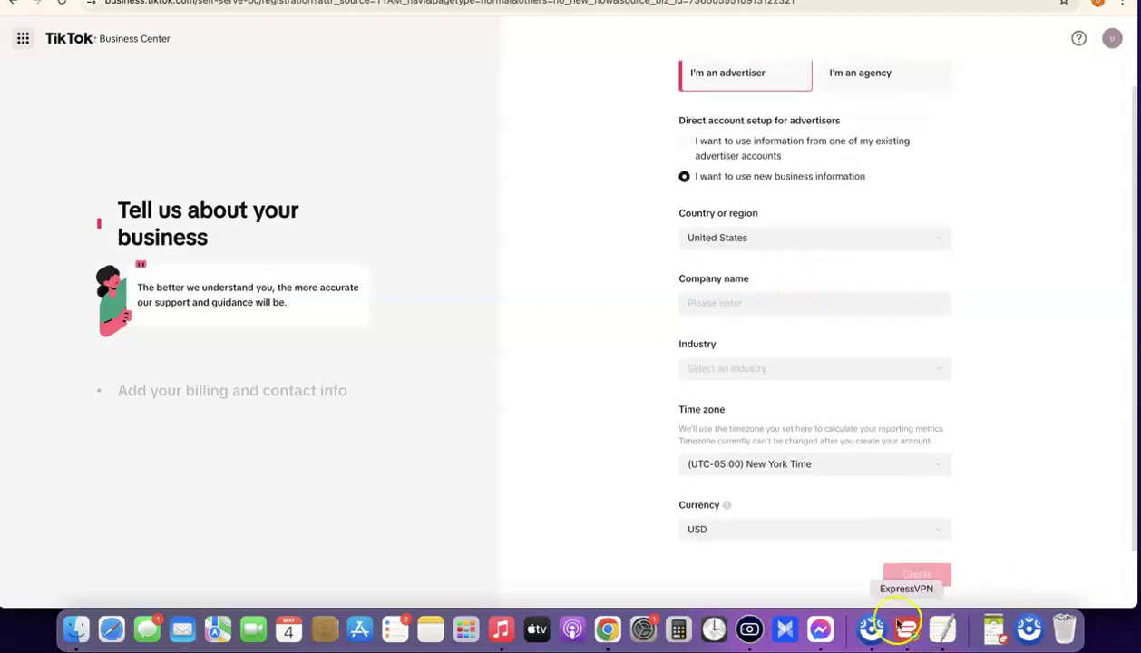
Step: Enter 'Dropshipping Hustle' as the company name
{"action": "left_click", "coordinate": [712, 305]}
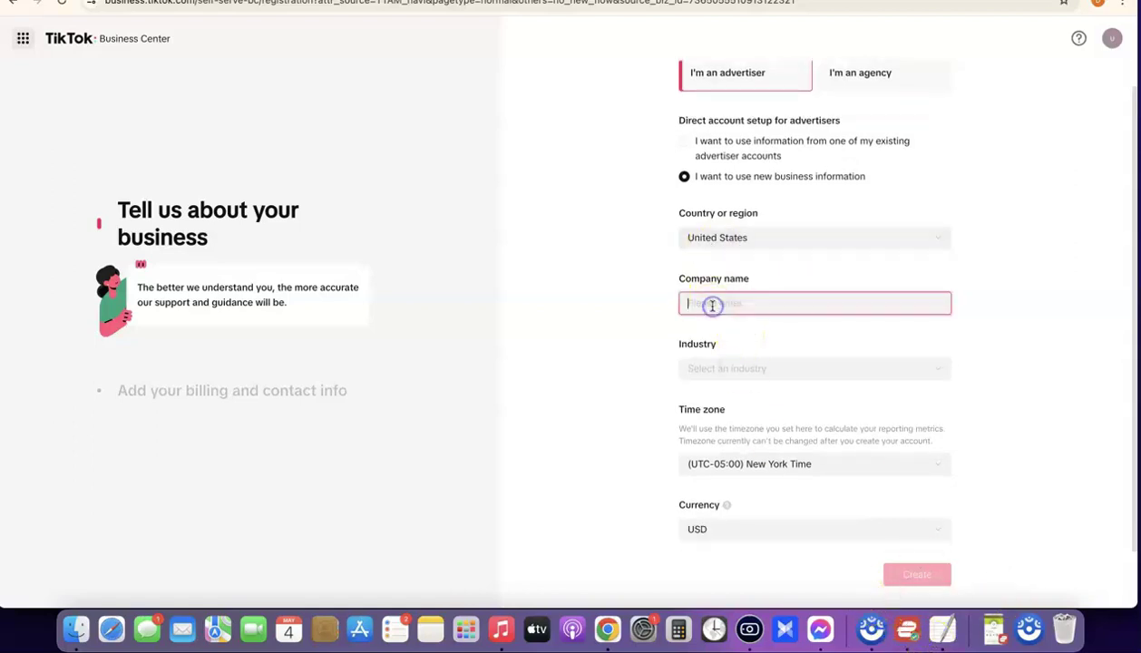
{"action": "type", "text": "DR"}
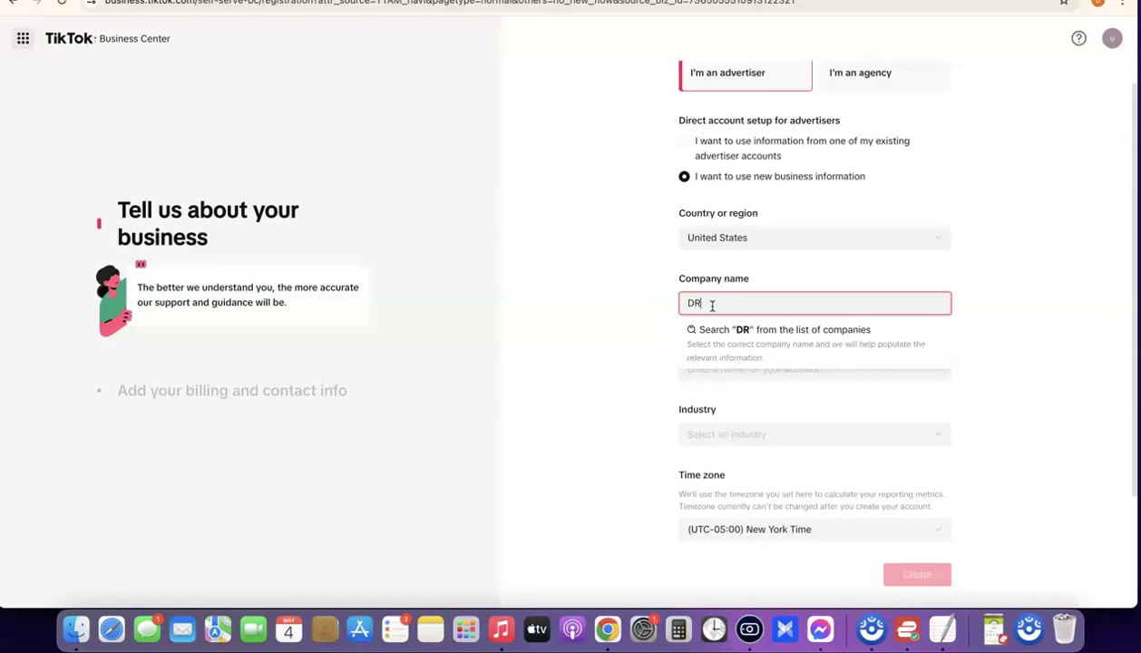
{"action": "key", "text": "BackSpace"}
{"action": "type", "text": "ropshipping Hustle"}
Step: Set industry to E-commerce > Health & Personal Care and create the business
{"action": "left_click", "coordinate": [725, 382]}
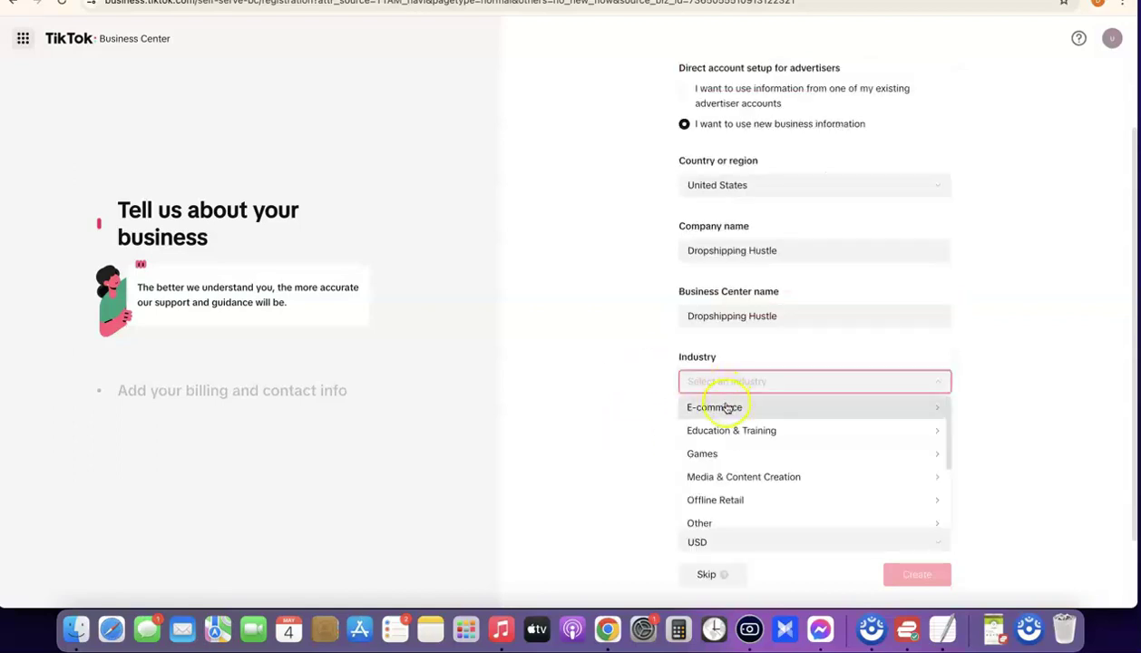
{"action": "left_click", "coordinate": [727, 409]}
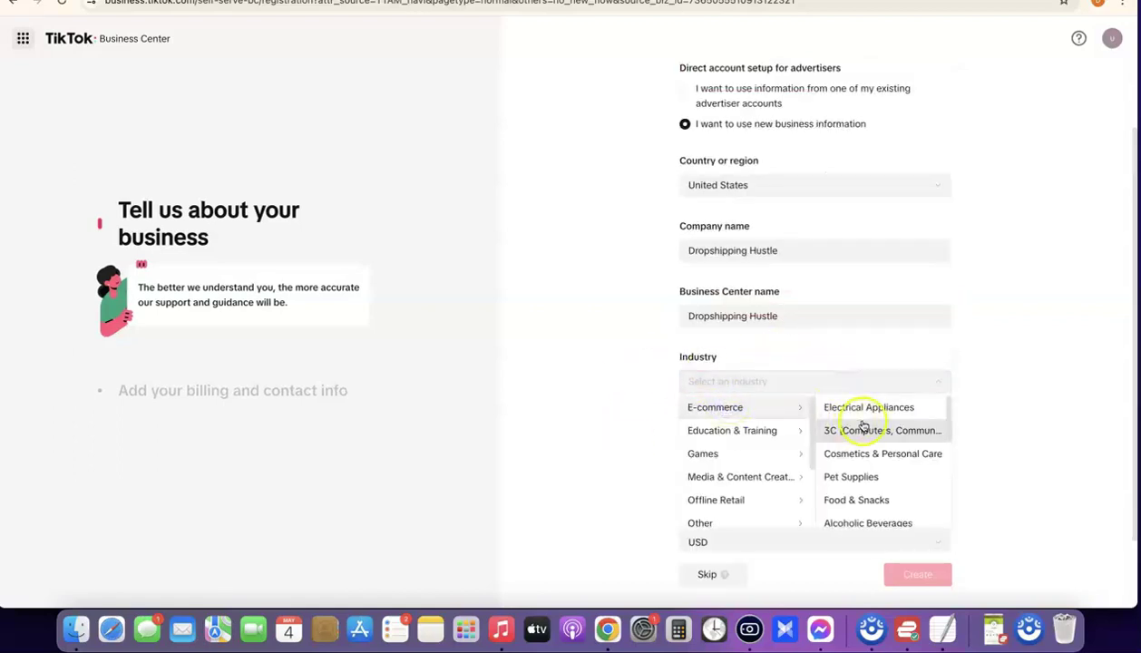
{"action": "scroll", "coordinate": [867, 453], "scroll_direction": "down", "scroll_amount": 5}
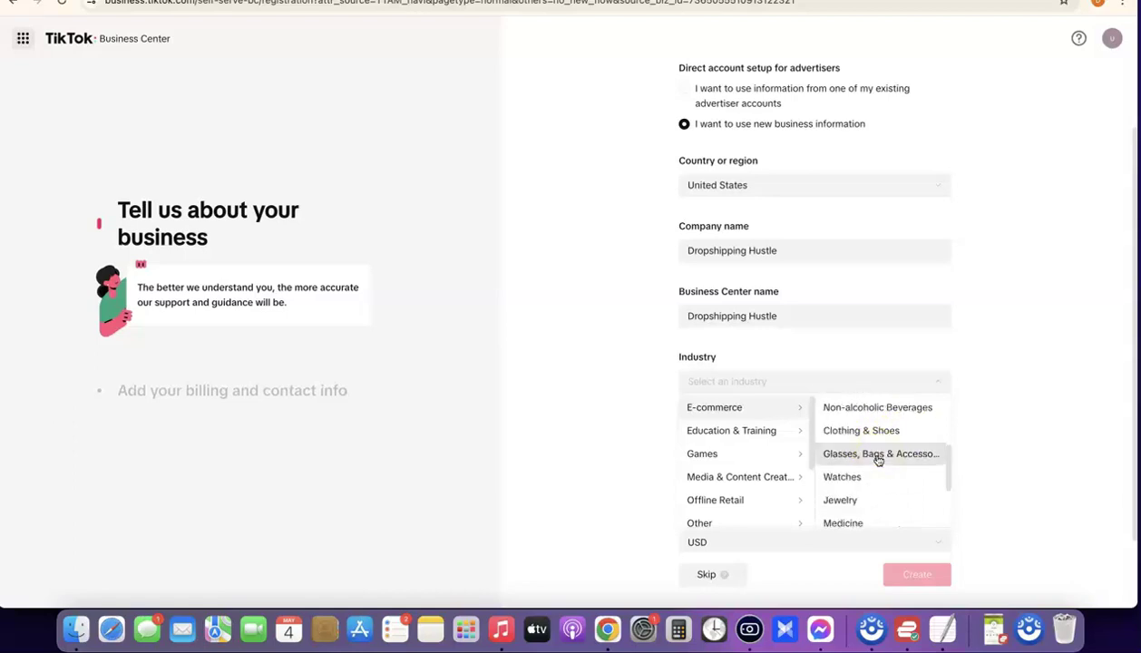
{"action": "scroll", "coordinate": [878, 461], "scroll_direction": "down", "scroll_amount": 3}
{"action": "left_click_drag", "start_coordinate": [848, 444], "coordinate": [866, 447]}
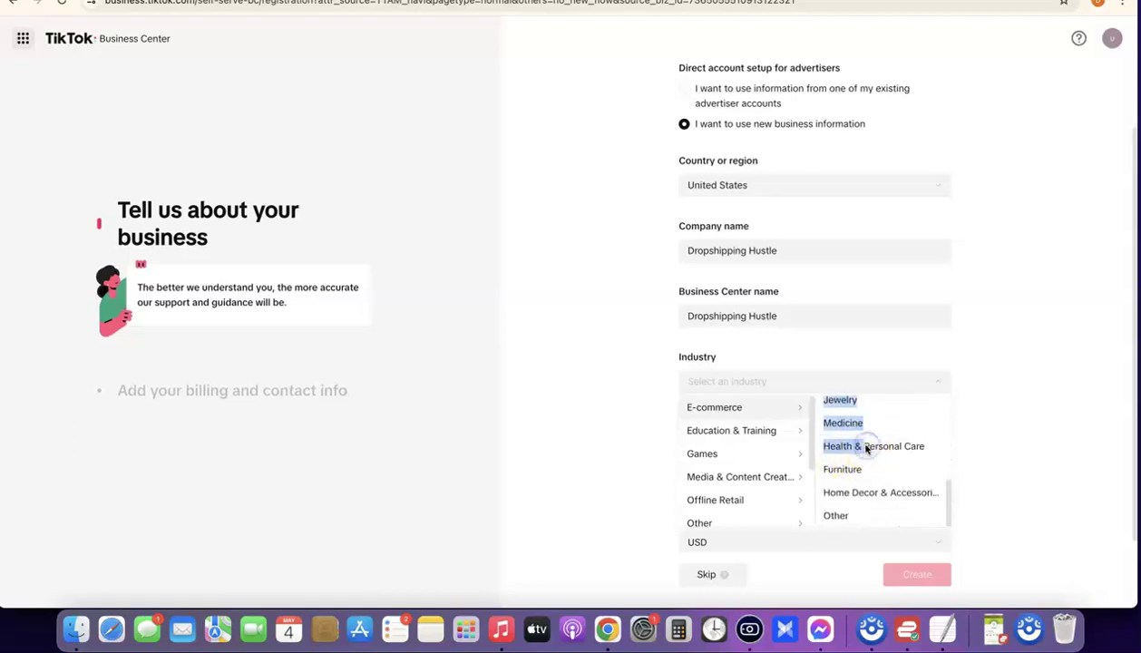
{"action": "left_click", "coordinate": [889, 450]}
{"action": "scroll", "coordinate": [690, 472], "scroll_direction": "down", "scroll_amount": 2}
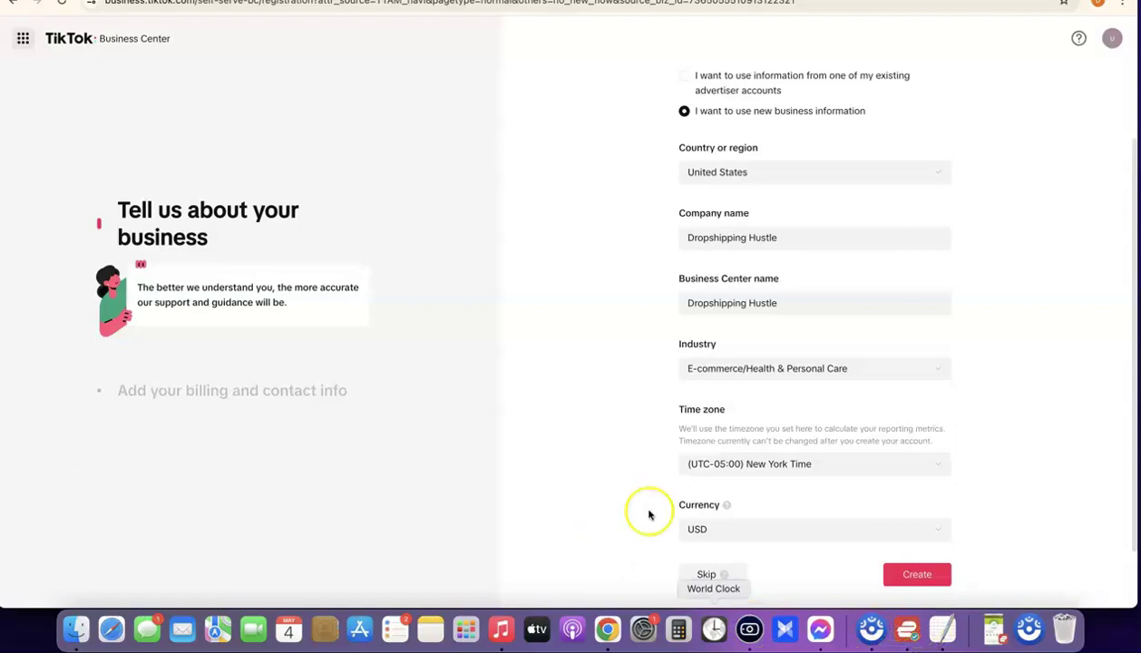
{"action": "left_click", "coordinate": [925, 574]}
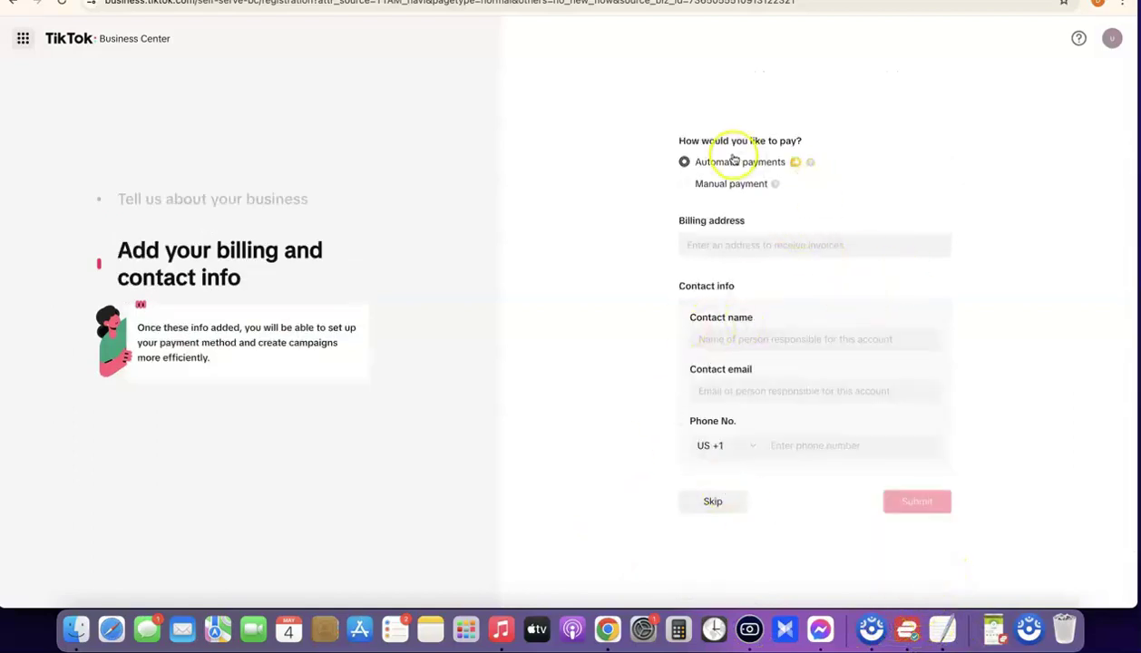
Step: Choose the payment option and set the billing address state to Wyoming
{"action": "mouse_move", "coordinate": [812, 172]}
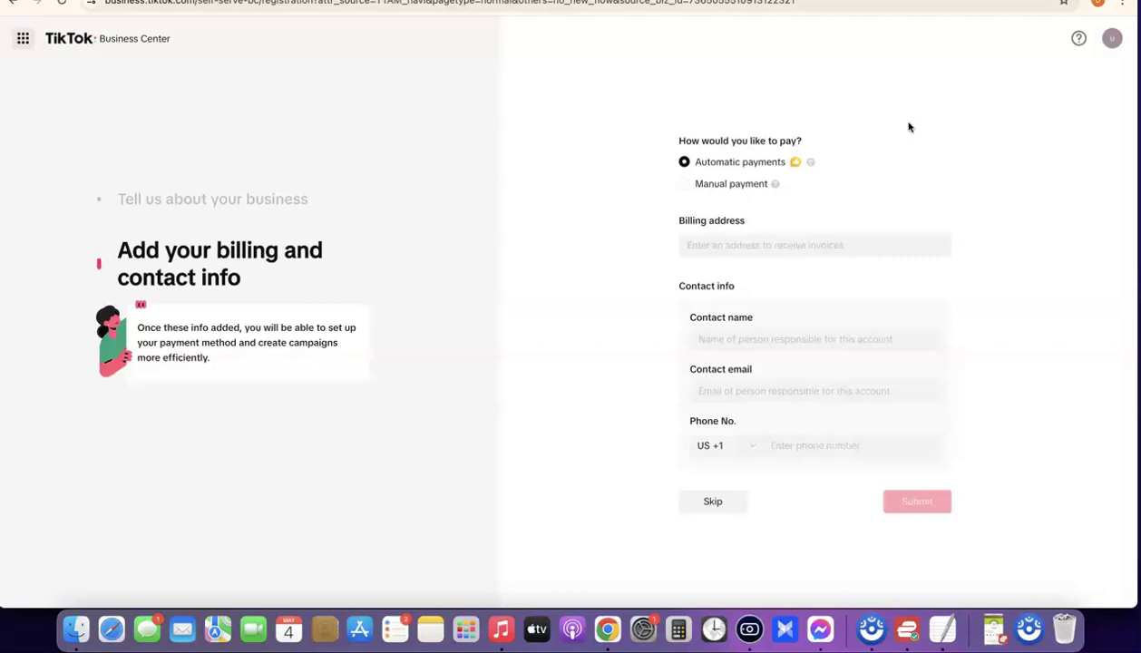
{"action": "left_click", "coordinate": [882, 158]}
{"action": "left_click", "coordinate": [743, 247]}
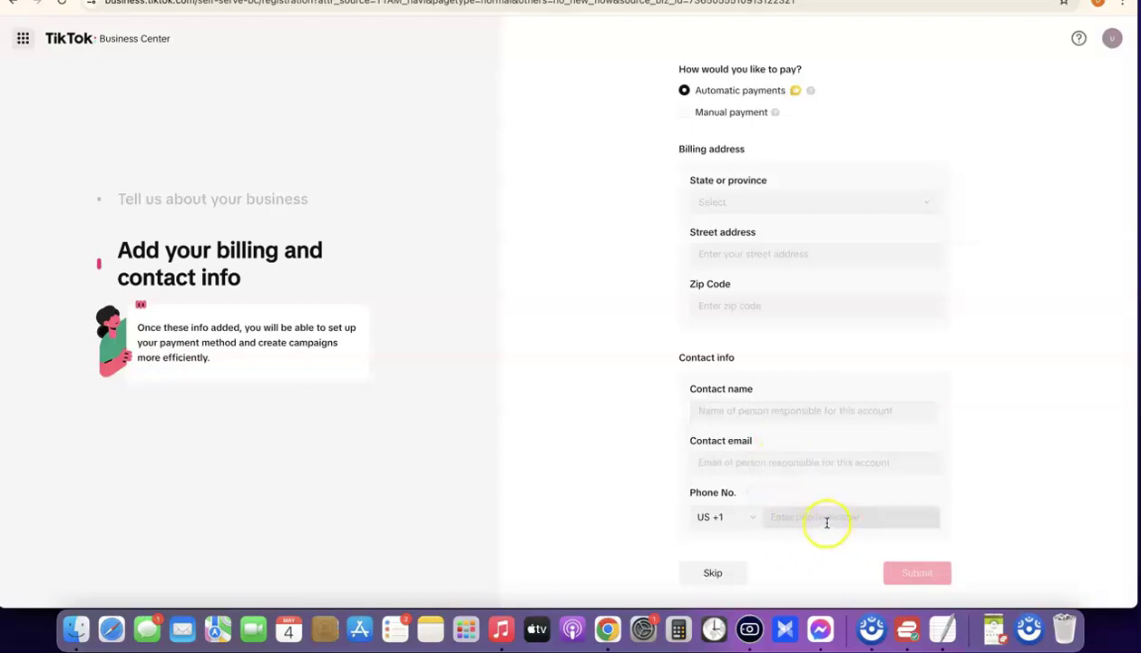
{"action": "left_click", "coordinate": [791, 201]}
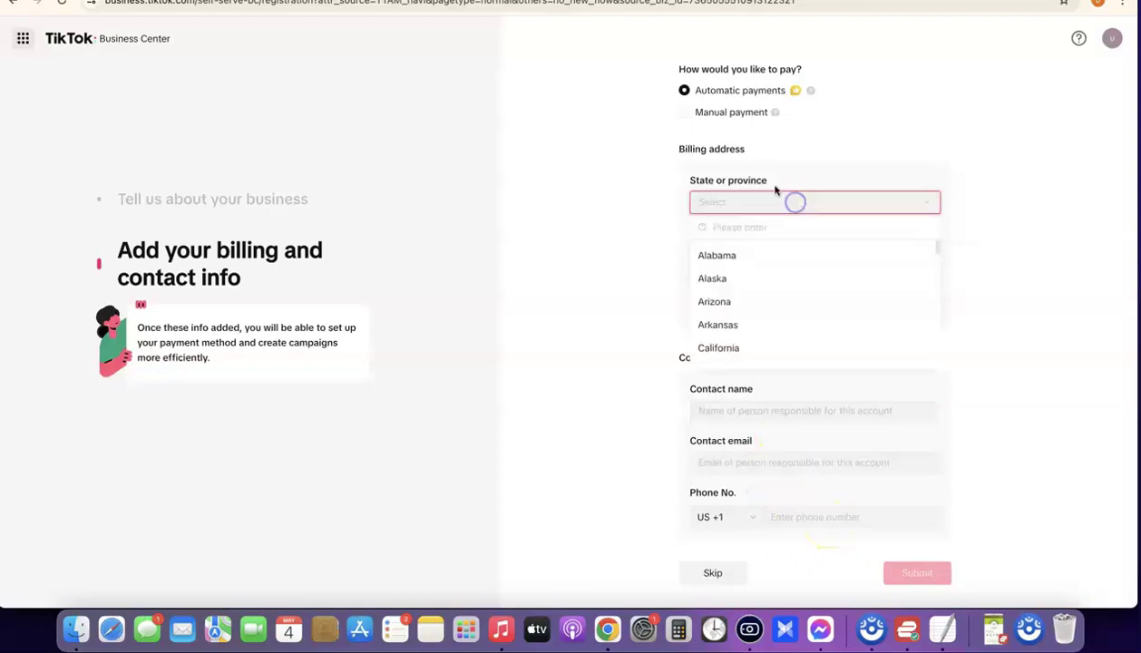
{"action": "scroll", "coordinate": [749, 282], "scroll_direction": "down", "scroll_amount": 3}
{"action": "scroll", "coordinate": [753, 286], "scroll_direction": "down", "scroll_amount": 10}
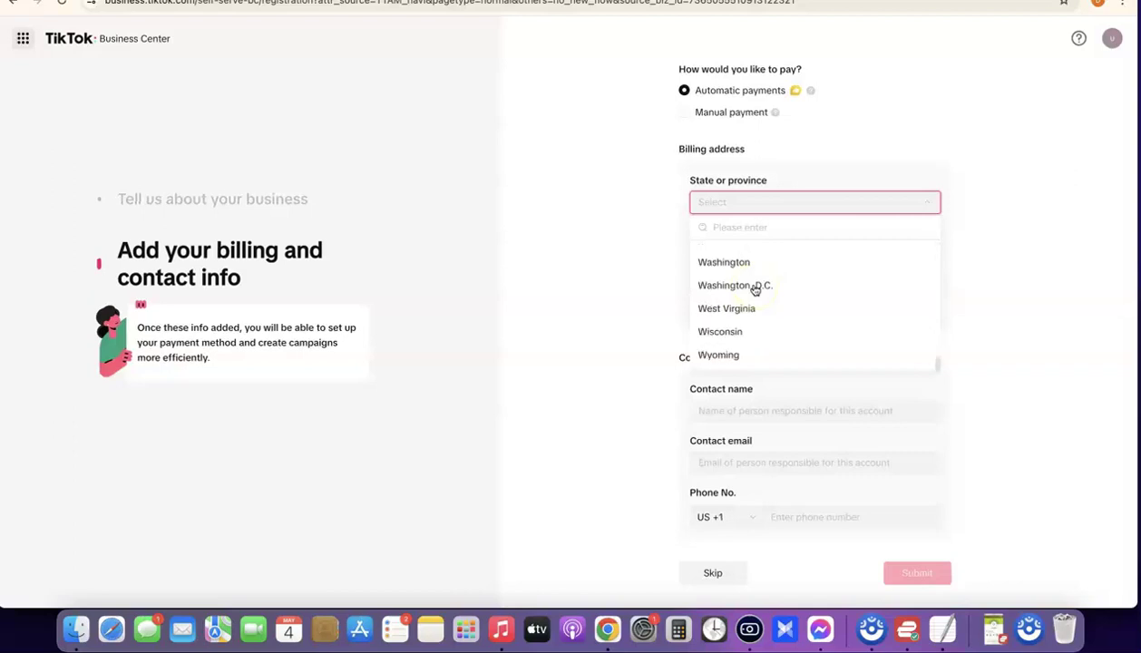
{"action": "left_click", "coordinate": [710, 353]}
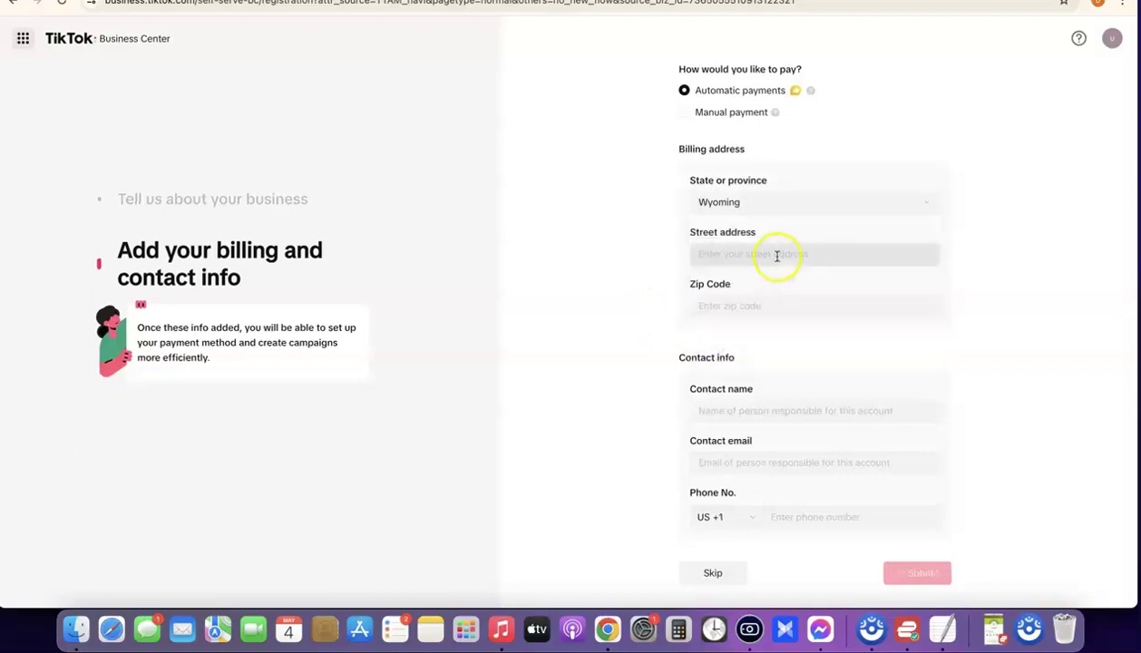
Step: Fill in the street from the notes, zip 82801 and contact details, then submit
{"action": "left_click", "coordinate": [943, 626]}
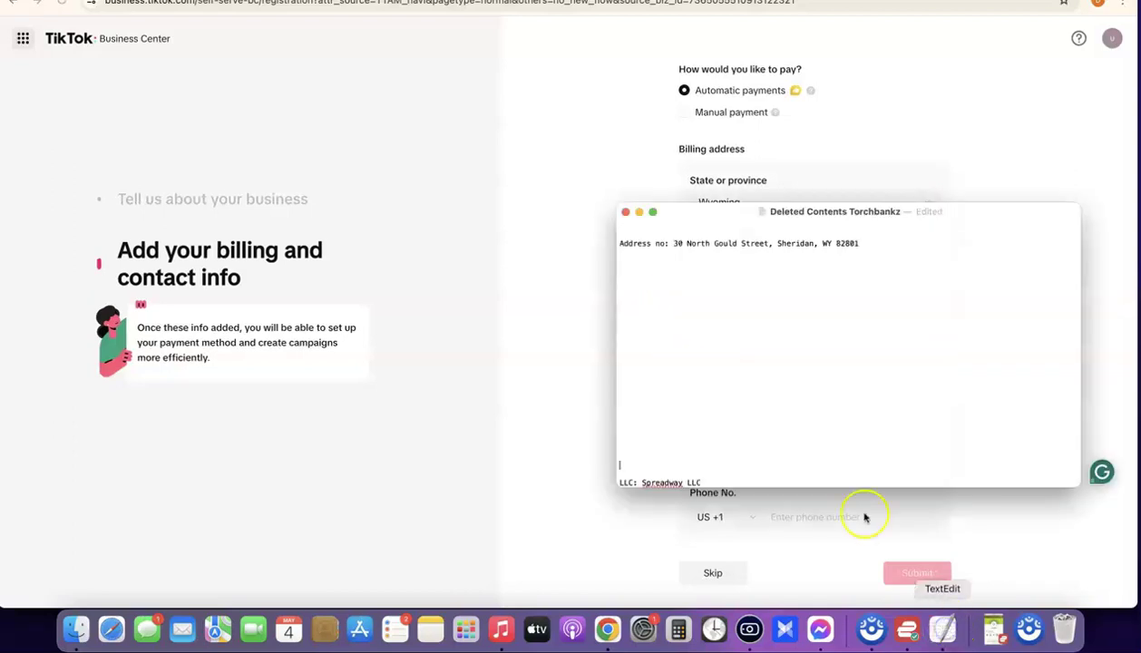
{"action": "key", "text": "super+Tab"}
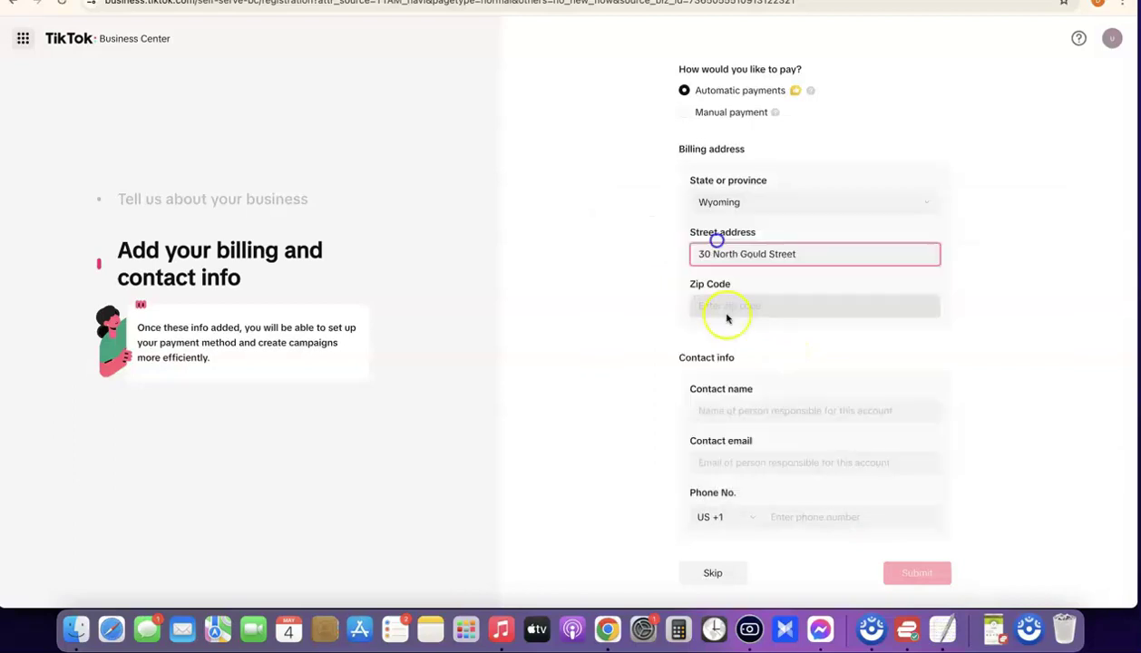
{"action": "left_click", "coordinate": [742, 309]}
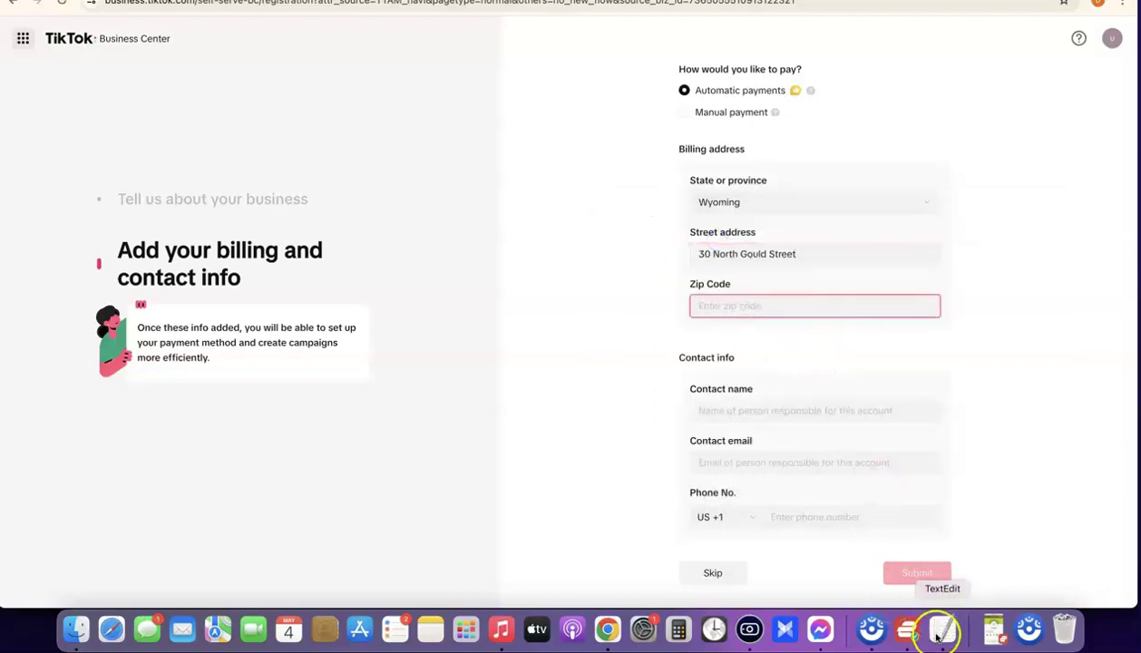
{"action": "type", "text": "82801"}
{"action": "left_click", "coordinate": [780, 412]}
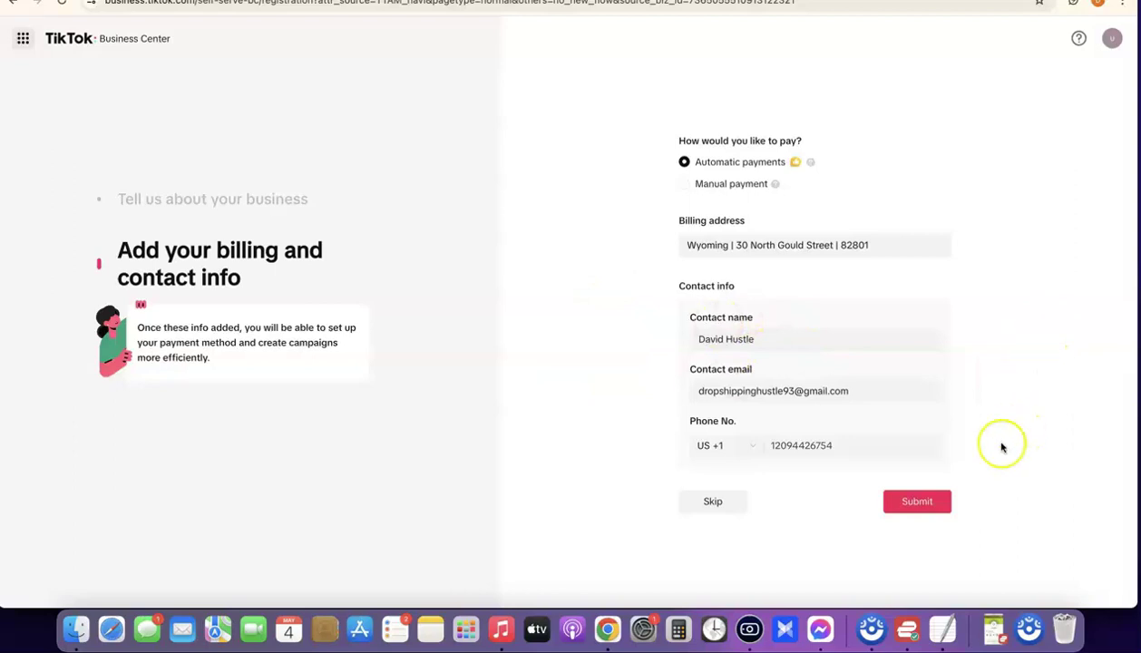
{"action": "left_click", "coordinate": [921, 502]}
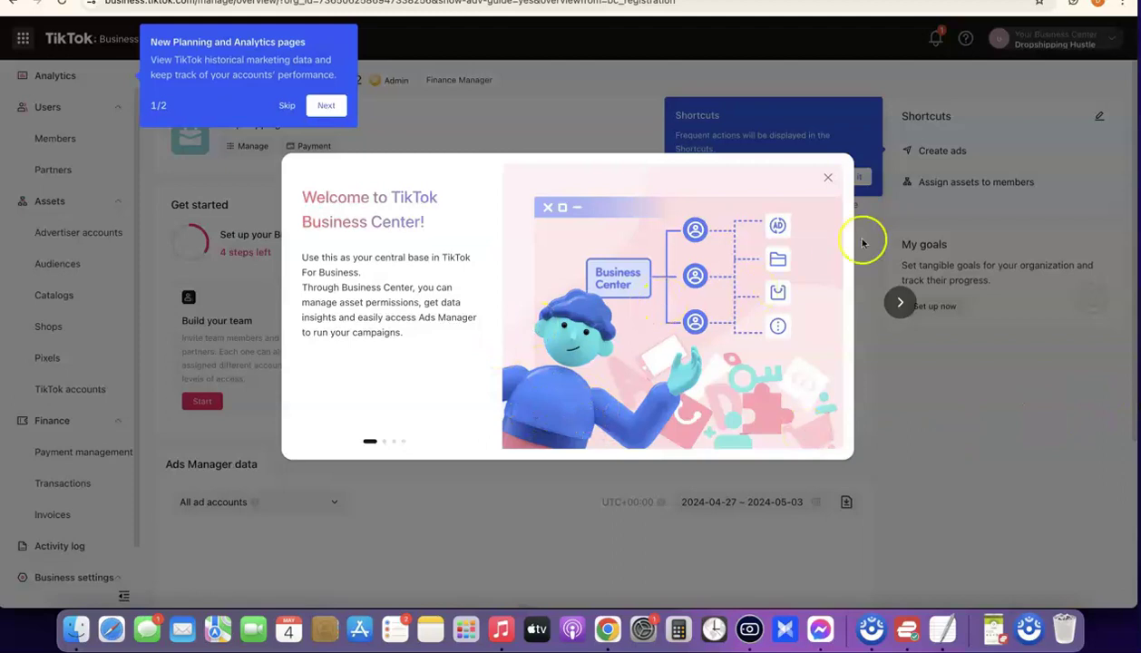
Step: Dismiss the Welcome dialog, the Shortcuts tip and the Planning and Analytics tour on the Dropshipping Hustle dashboard
{"action": "left_click", "coordinate": [827, 177]}
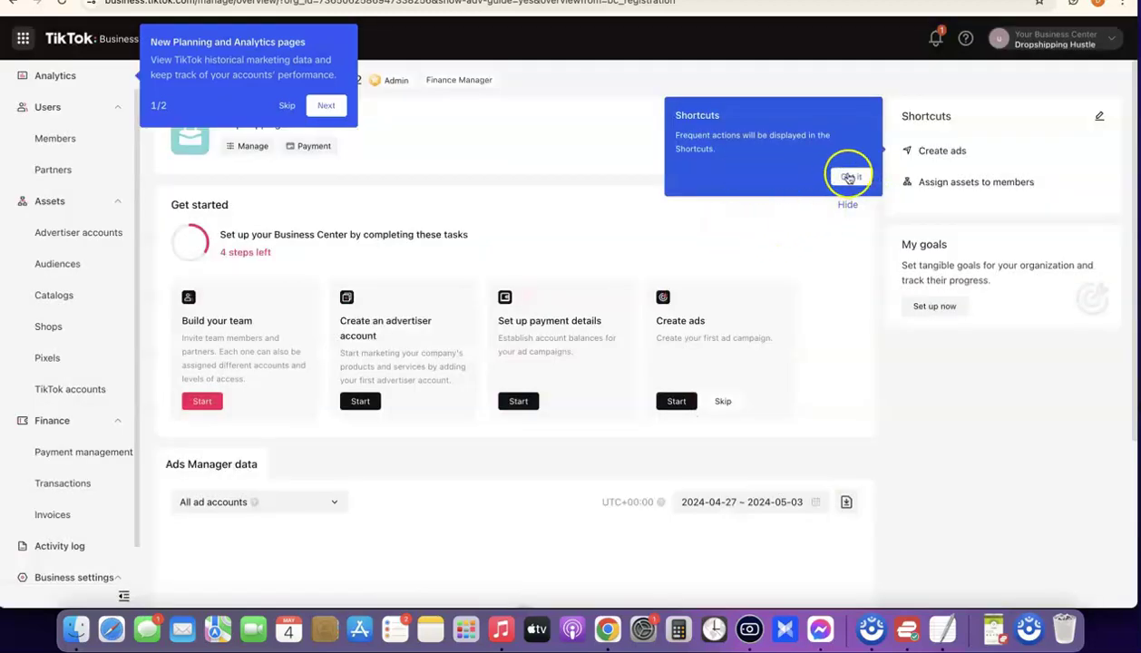
{"action": "left_click", "coordinate": [849, 177]}
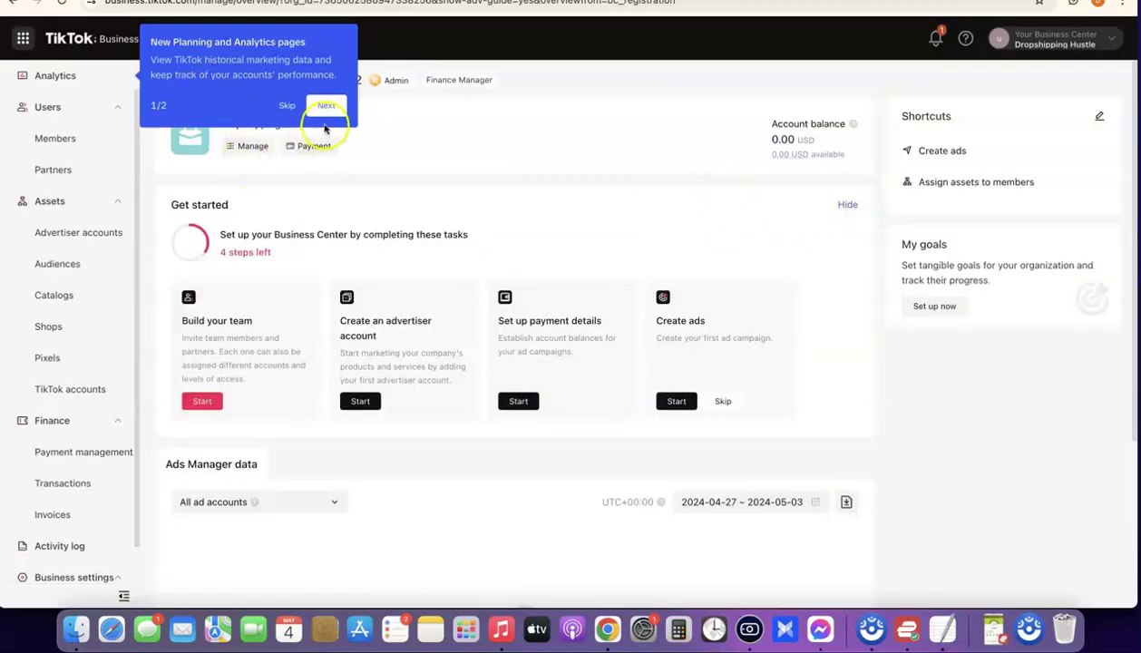
{"action": "left_click", "coordinate": [290, 106]}
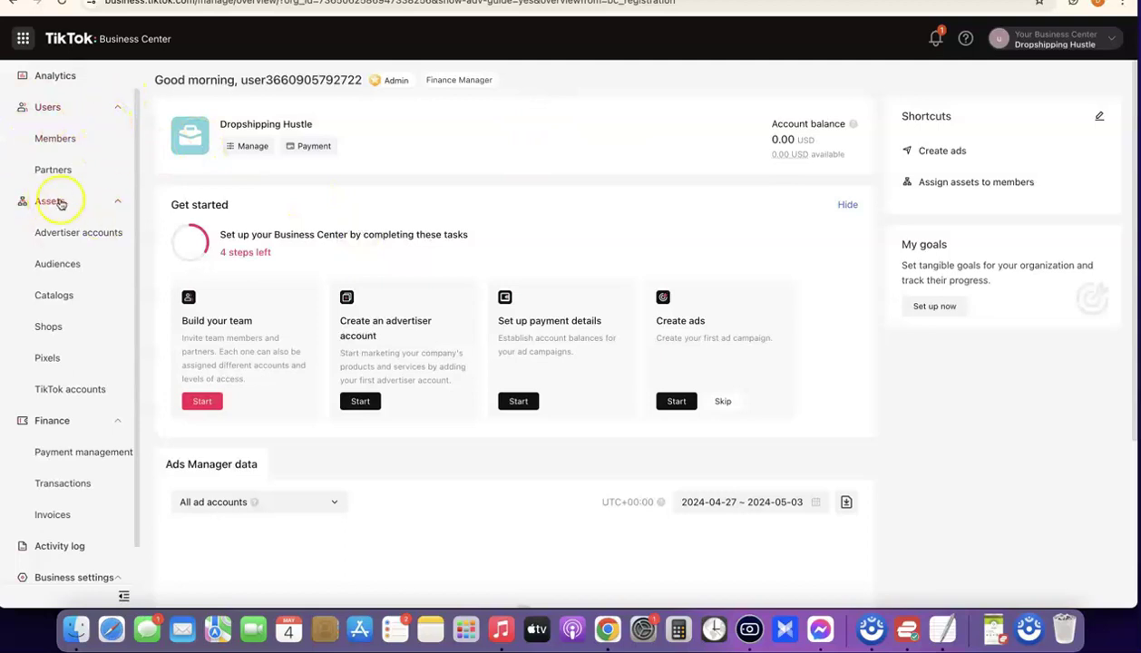
{"action": "scroll", "coordinate": [63, 300], "scroll_direction": "down", "scroll_amount": 2}
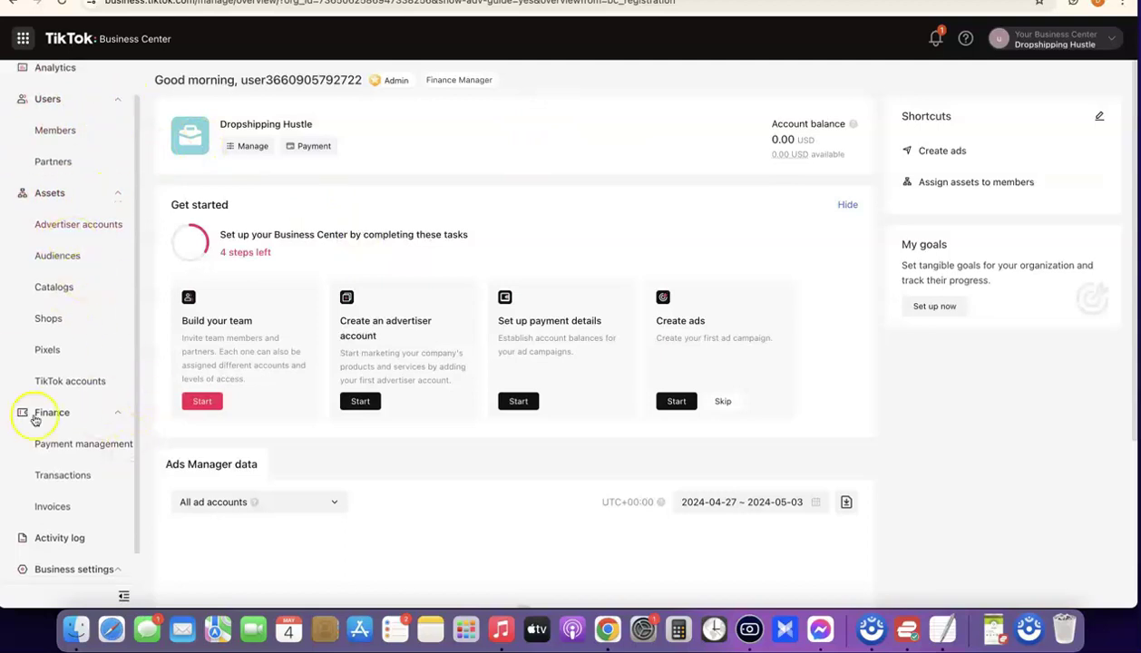